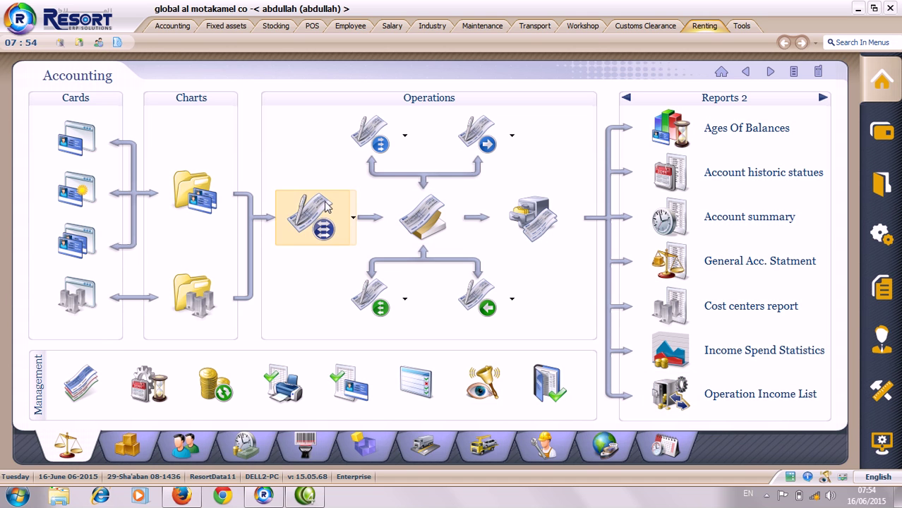
# Open a new journal entry in a maximised window and widen the Currency debit, Currency credit and Acc columns.
pyautogui.click(354, 219)
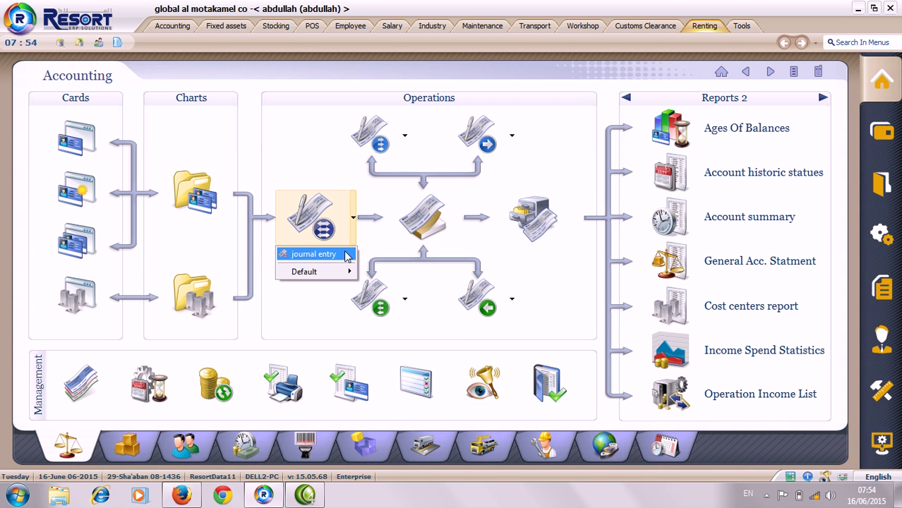
pyautogui.click(314, 254)
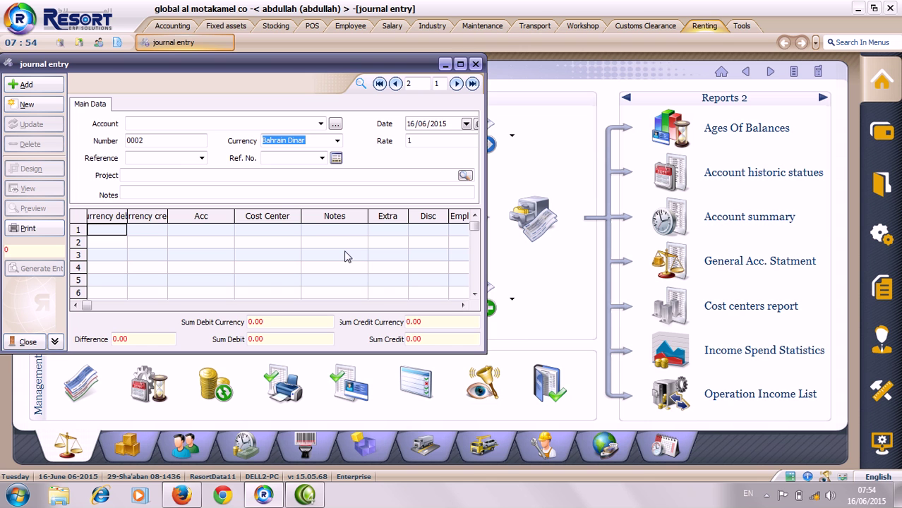
pyautogui.click(460, 63)
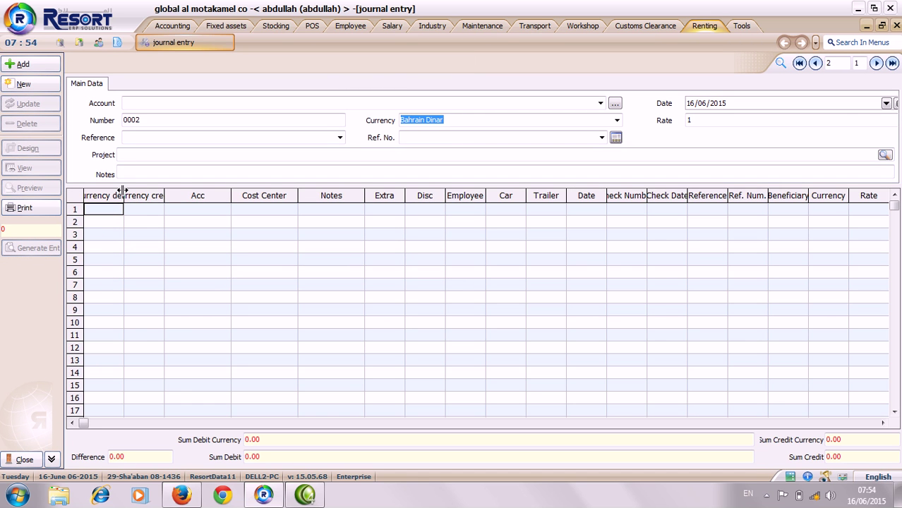
pyautogui.moveTo(124, 192); pyautogui.dragTo(295, 191)
pyautogui.moveTo(362, 194); pyautogui.dragTo(472, 191)
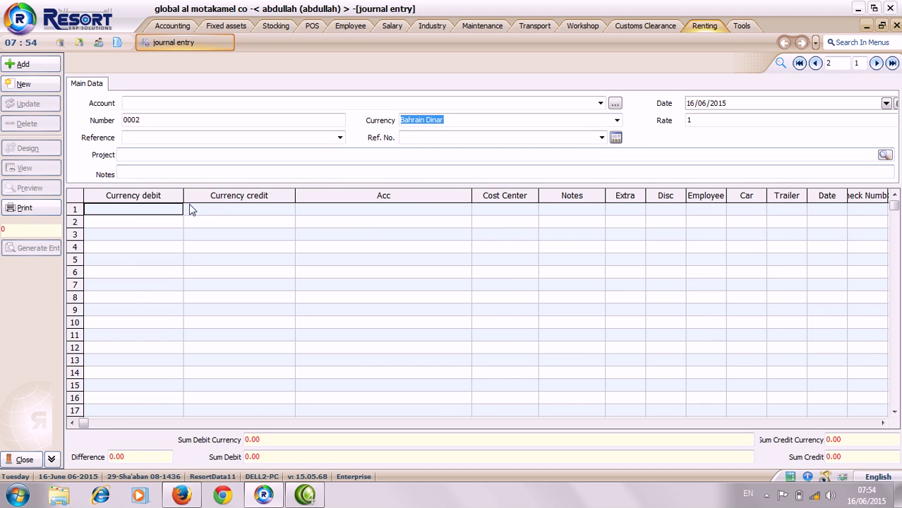
# Fill line 1 with a debit of 200 and the OFFICE ELECTRICITY EXPENSES account found through the account search.
pyautogui.write('200')
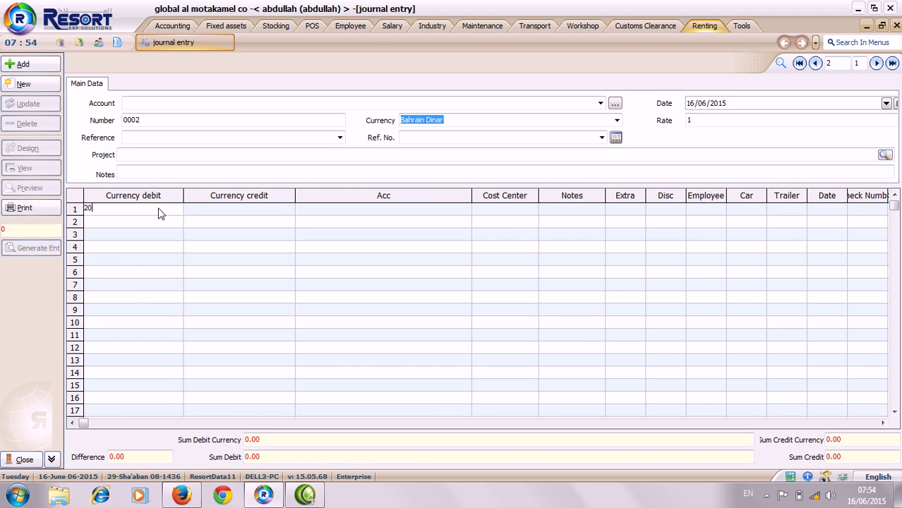
pyautogui.click(306, 212)
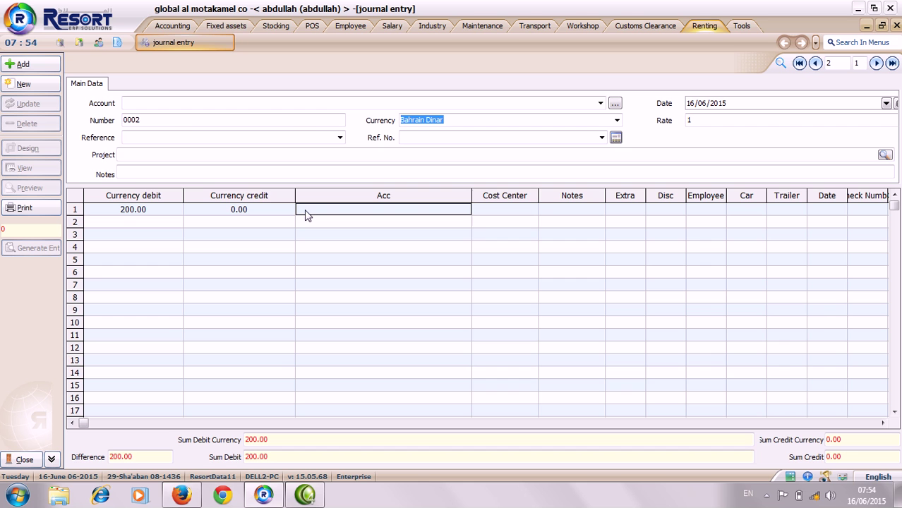
pyautogui.write('e')
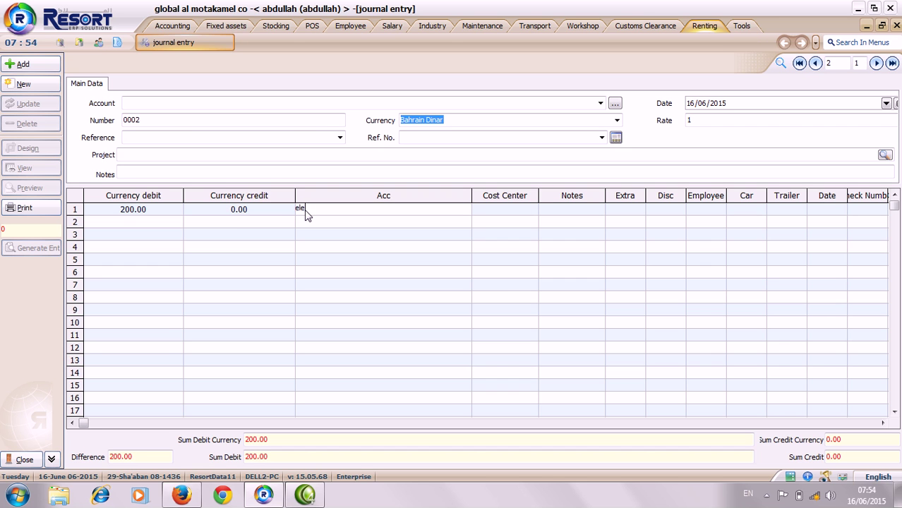
pyautogui.write('le')
pyautogui.press('Return')
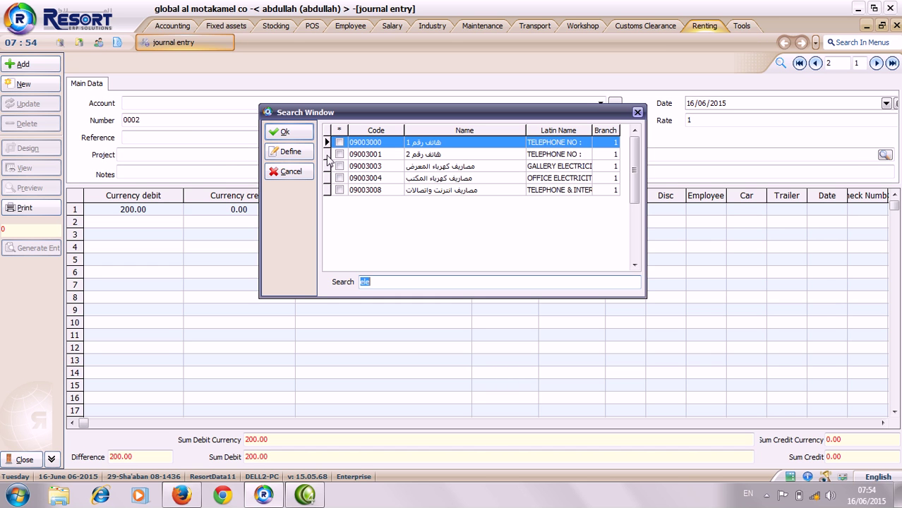
pyautogui.click(339, 192)
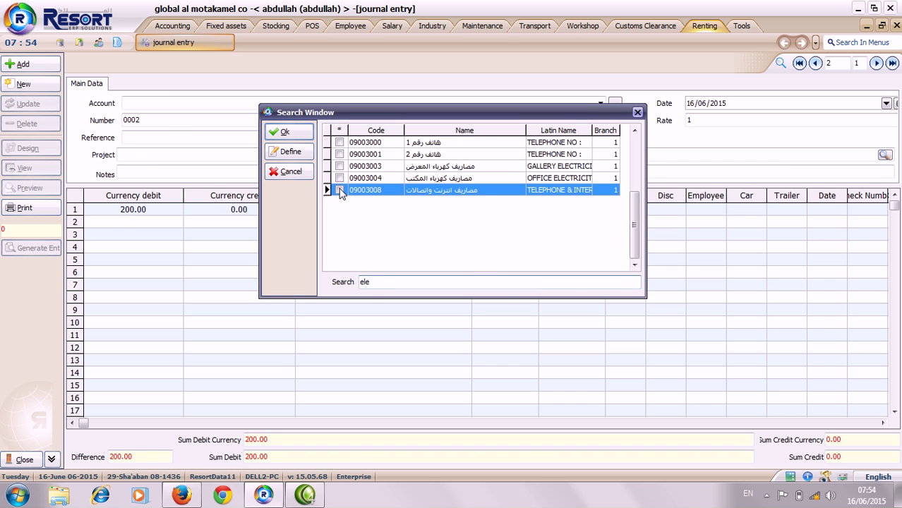
pyautogui.click(339, 191)
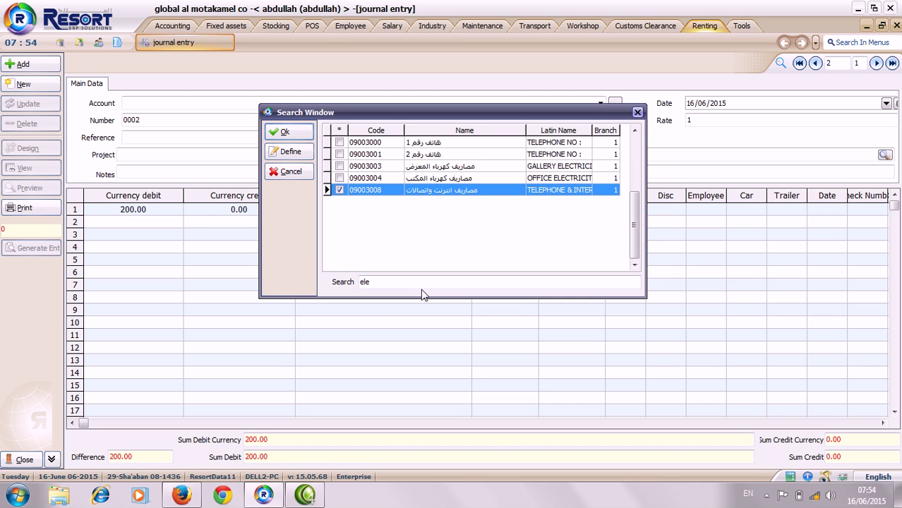
pyautogui.press('BackSpace')
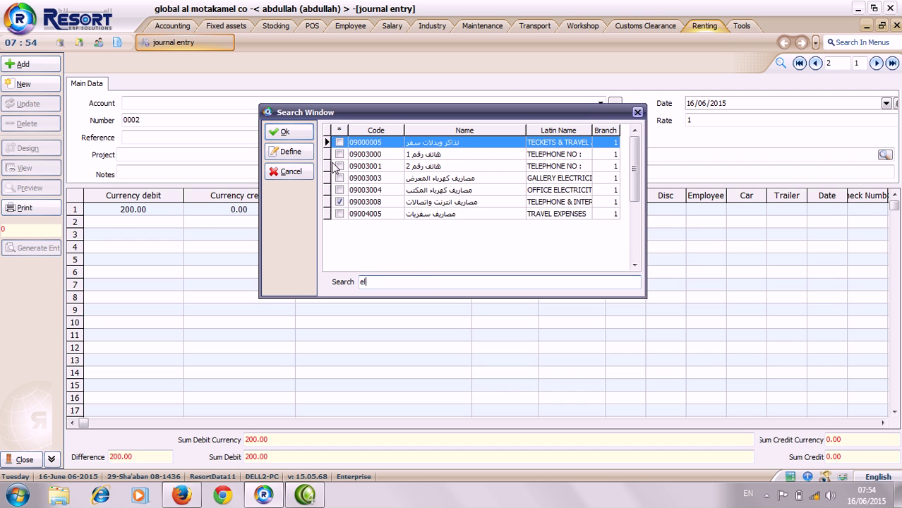
pyautogui.click(340, 190)
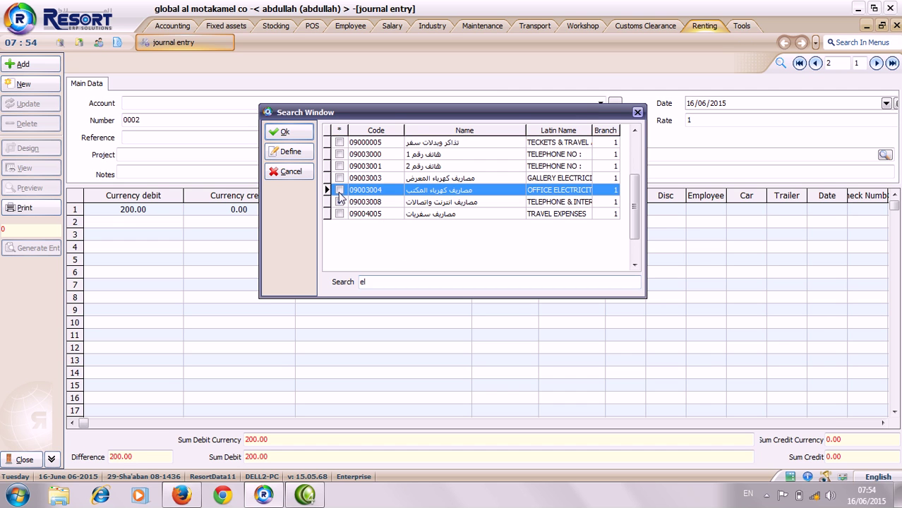
pyautogui.click(339, 202)
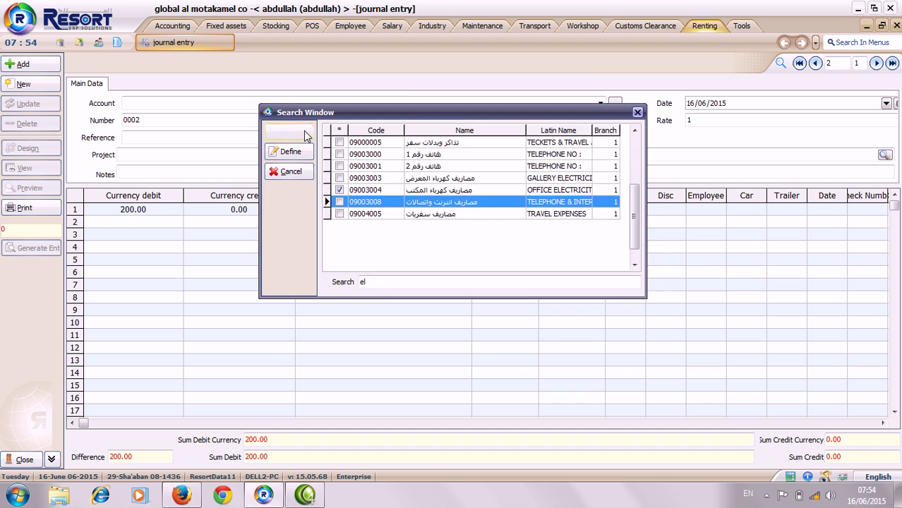
pyautogui.click(283, 132)
# Search accounts for "te" from line 2 and add the travel allowances, vehicle maintenance, water, cafeteria, and telephone and internet expense accounts together.
pyautogui.click(323, 224)
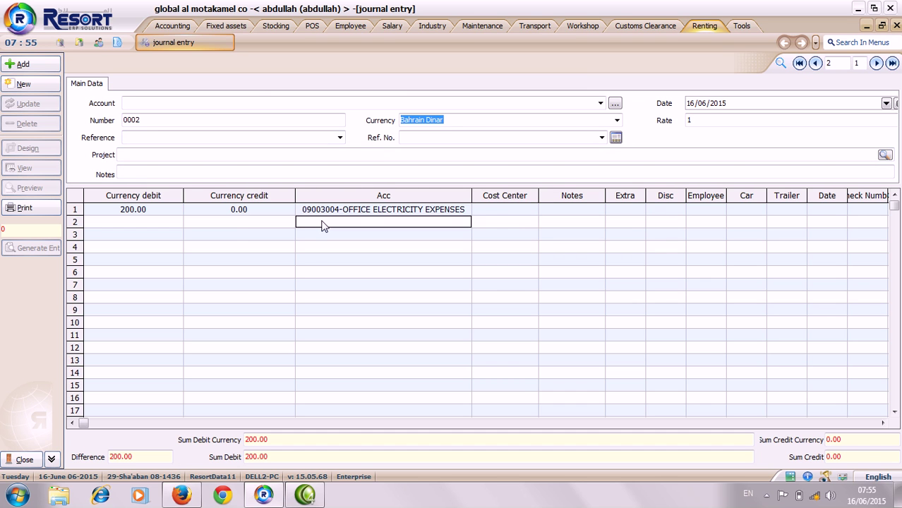
pyautogui.click(323, 224)
pyautogui.write('te')
pyautogui.press('Return')
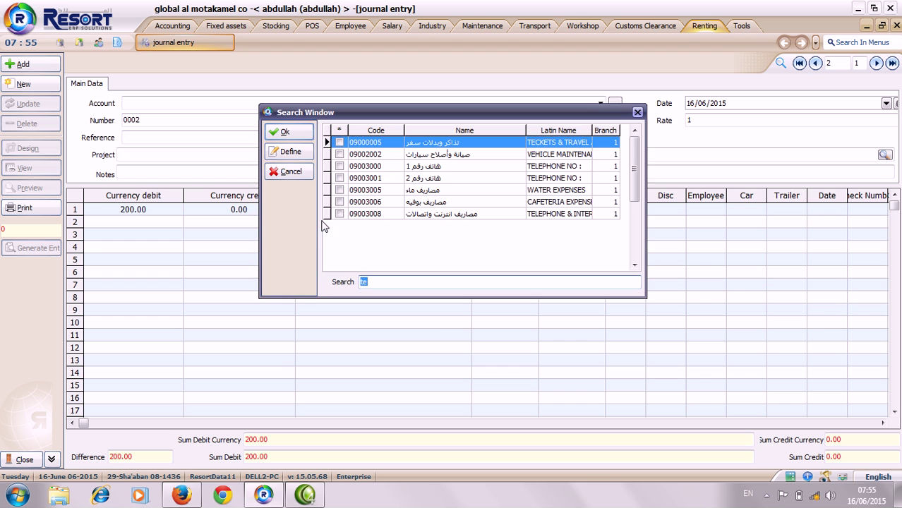
pyautogui.click(340, 142)
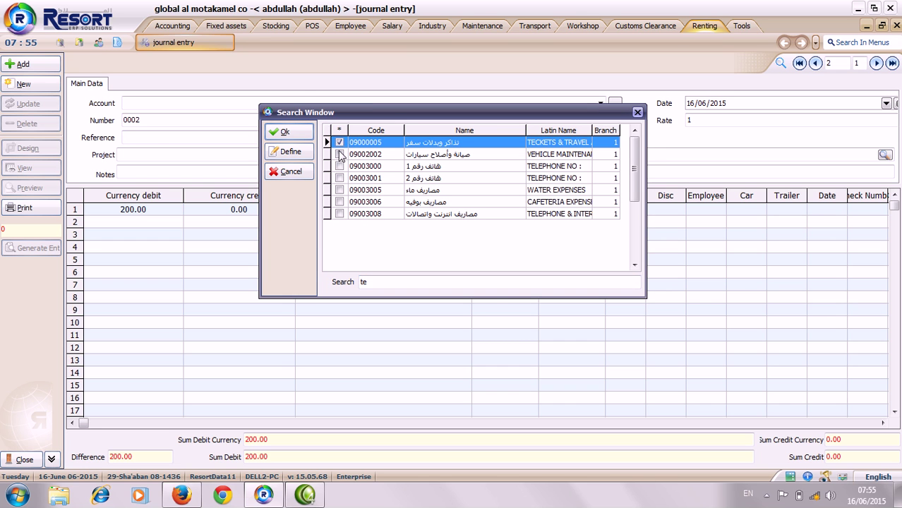
pyautogui.click(341, 154)
pyautogui.click(340, 155)
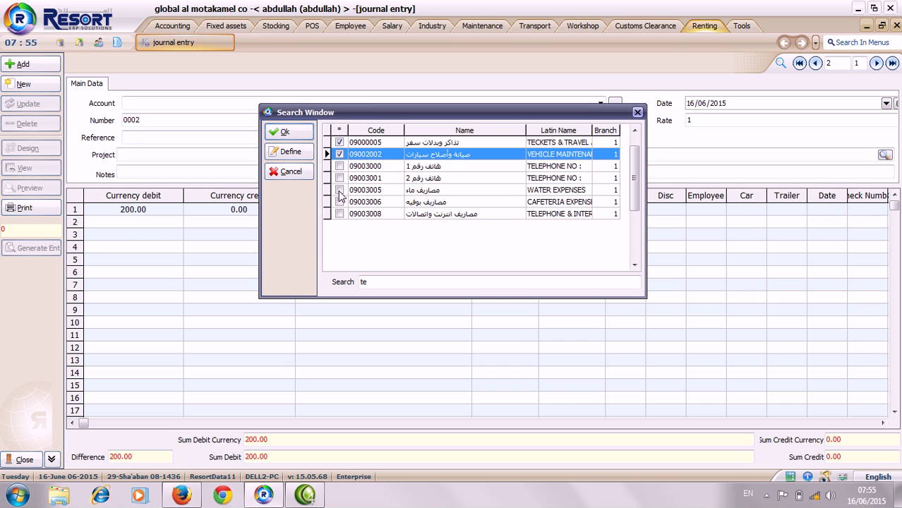
pyautogui.click(339, 190)
pyautogui.click(339, 201)
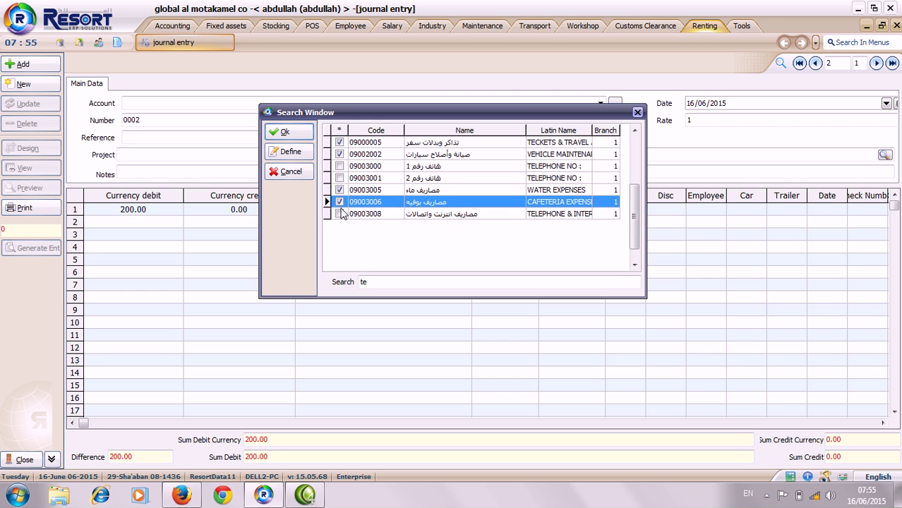
pyautogui.click(339, 214)
pyautogui.click(298, 137)
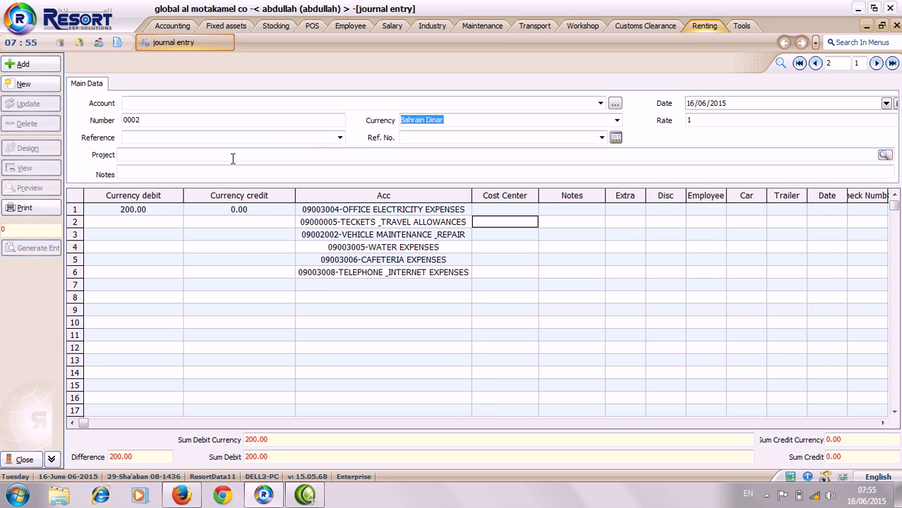
# Enter debits of 2000 for travel allowances and 400 for vehicle maintenance.
pyautogui.click(156, 223)
pyautogui.write('2000')
pyautogui.click(160, 238)
pyautogui.write('400')
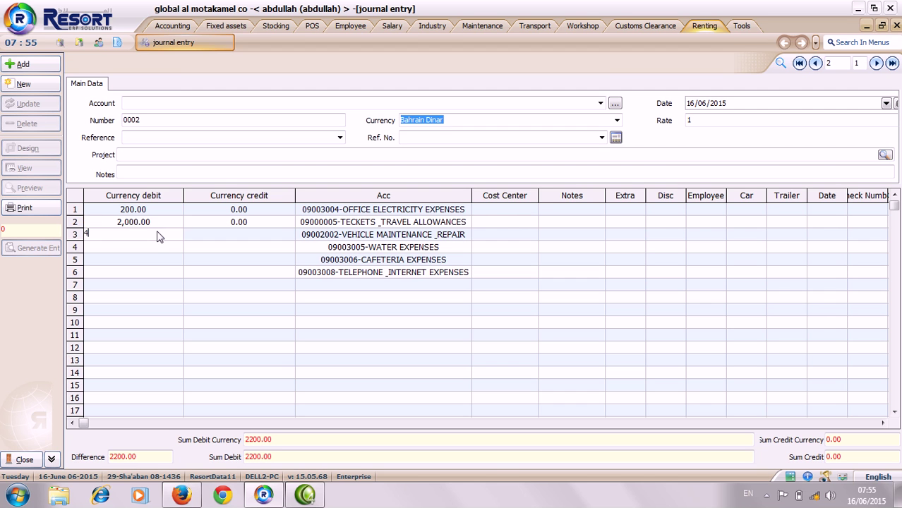
# Enter debits of 654 for water, 820 for cafeteria and 150 for telephone and internet expenses.
pyautogui.click(160, 250)
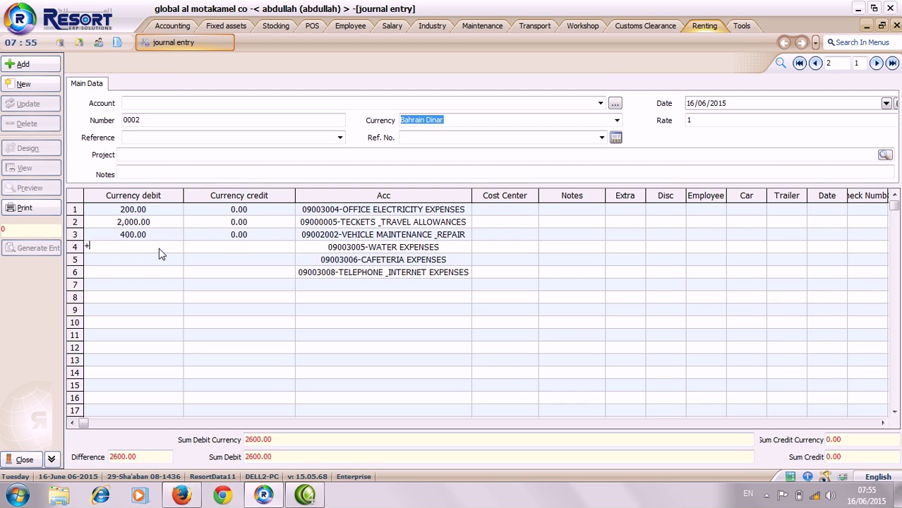
pyautogui.write('+54')
pyautogui.press('BackSpace')
pyautogui.press('BackSpace')
pyautogui.press('BackSpace')
pyautogui.write('654')
pyautogui.click(159, 262)
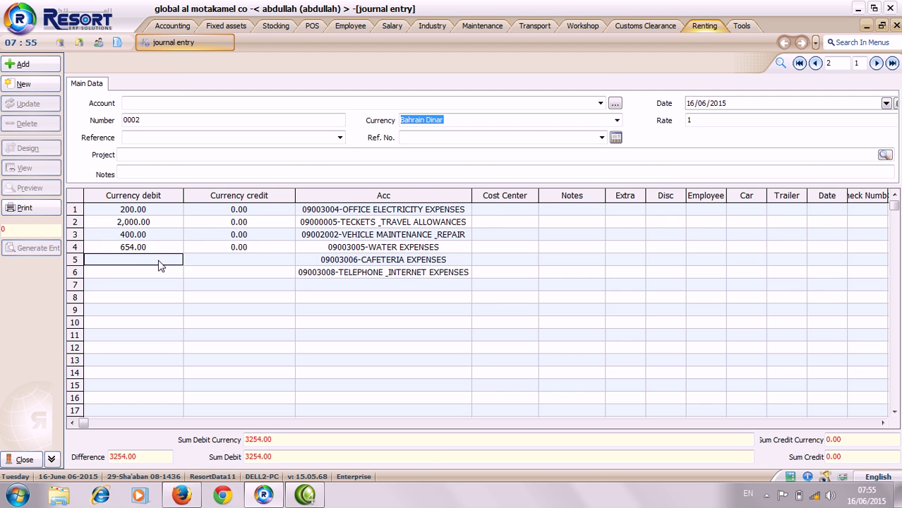
pyautogui.write('820')
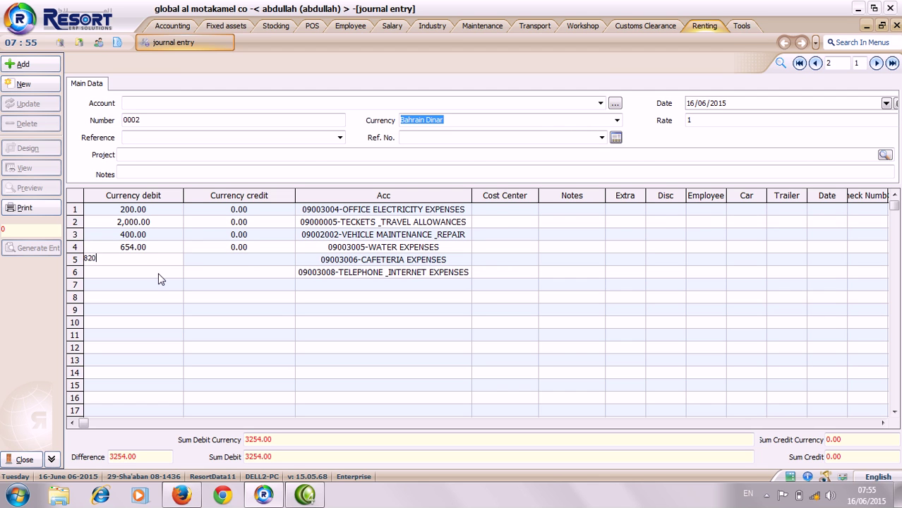
pyautogui.click(158, 274)
pyautogui.write('150')
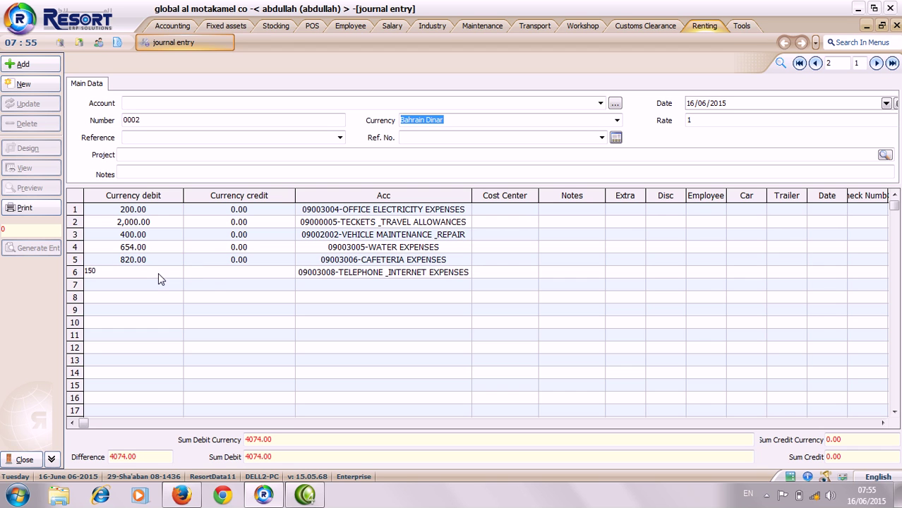
pyautogui.click(192, 275)
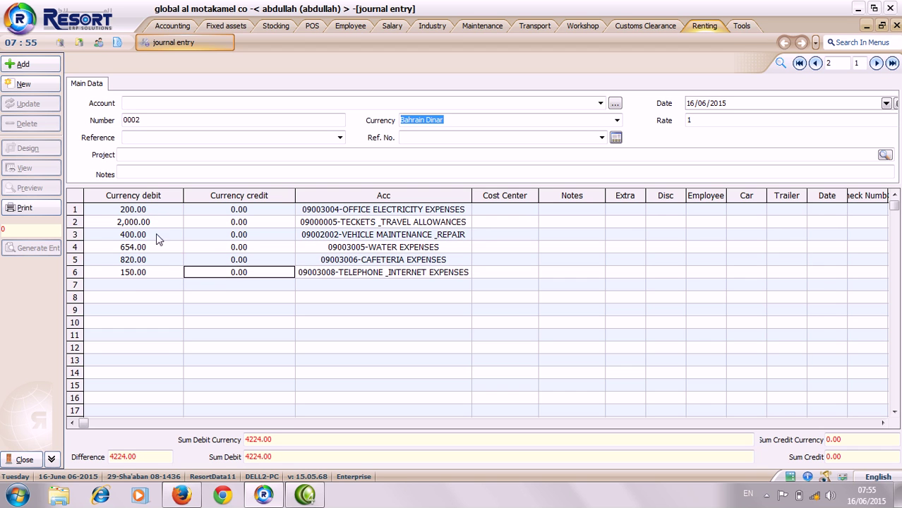
# Add the CASH ON HAND account on line 7 and fill its credit with the balancing amount of 4,224.
pyautogui.click(210, 286)
pyautogui.click(340, 286)
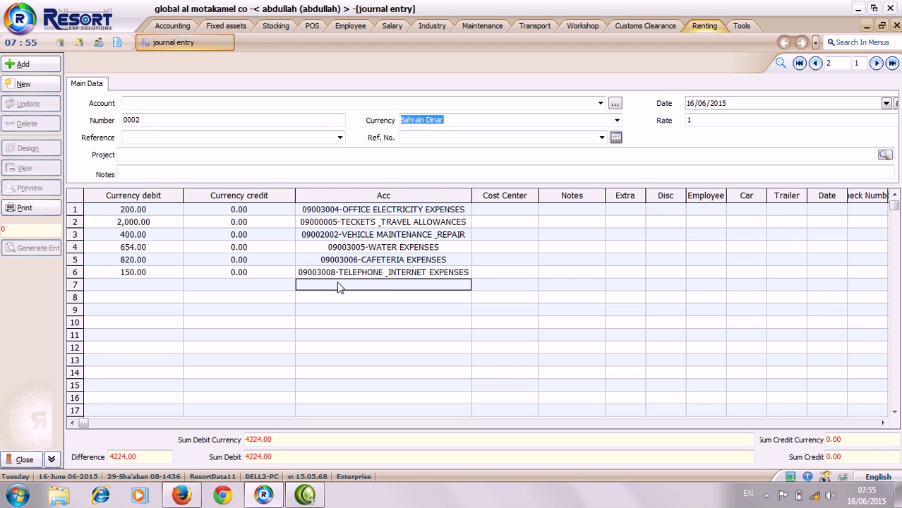
pyautogui.write('cash on')
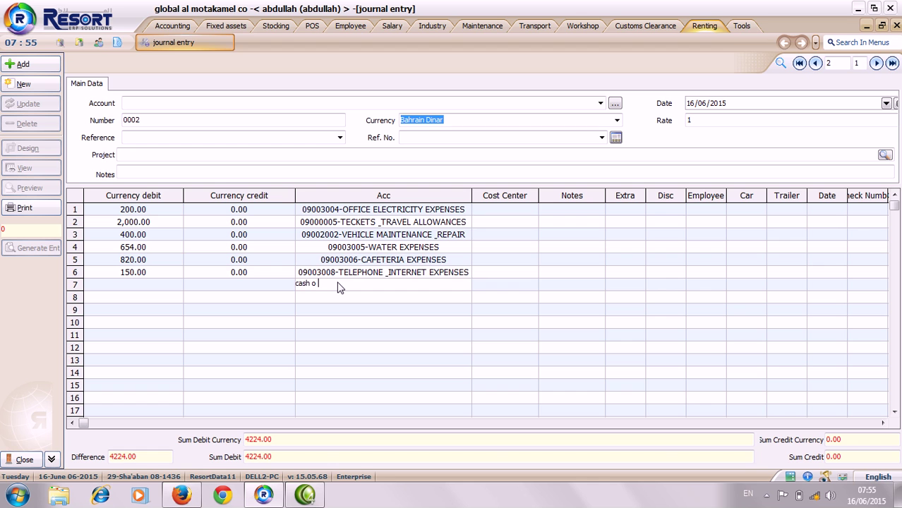
pyautogui.press('Return')
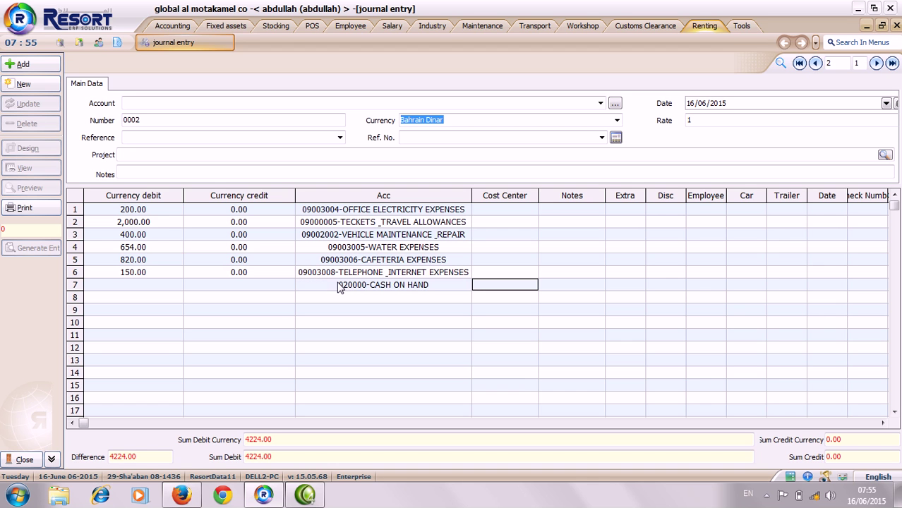
pyautogui.click(274, 293)
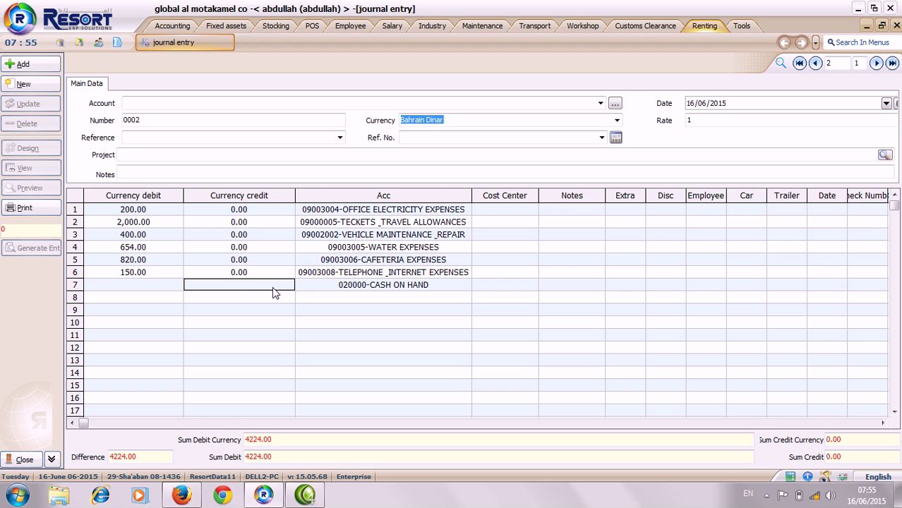
pyautogui.doubleClick(274, 288)
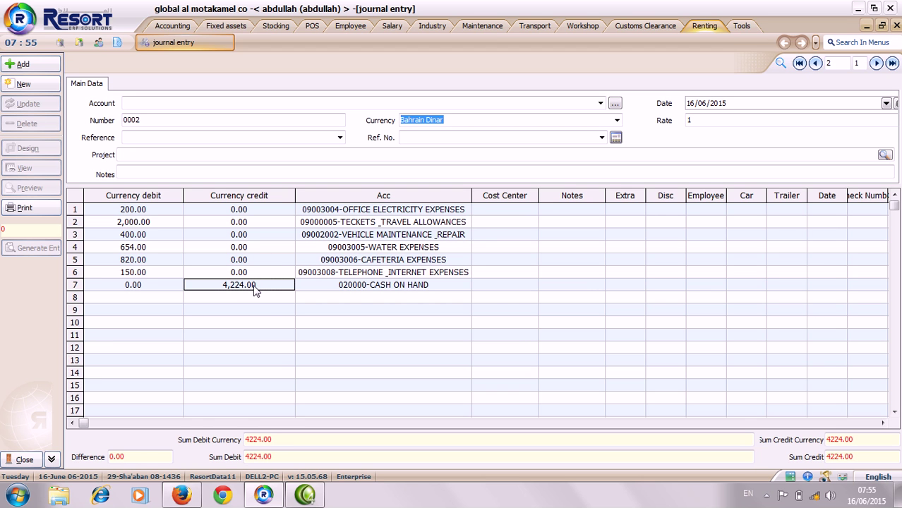
# Set the CASH ON HAND credit to 1000.
pyautogui.write('100')
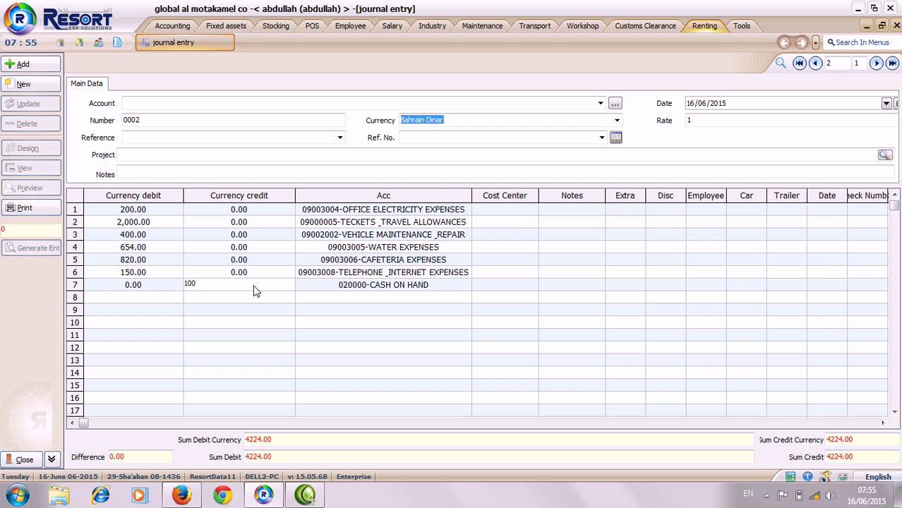
pyautogui.write('0')
# Add the ncb bank account on line 8 and fill its credit with the balancing amount of 3,224.
pyautogui.click(316, 305)
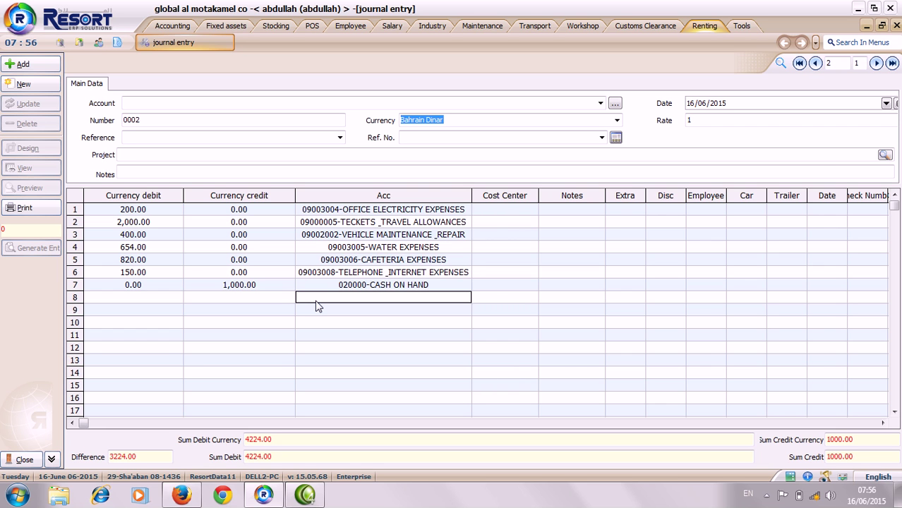
pyautogui.write('a')
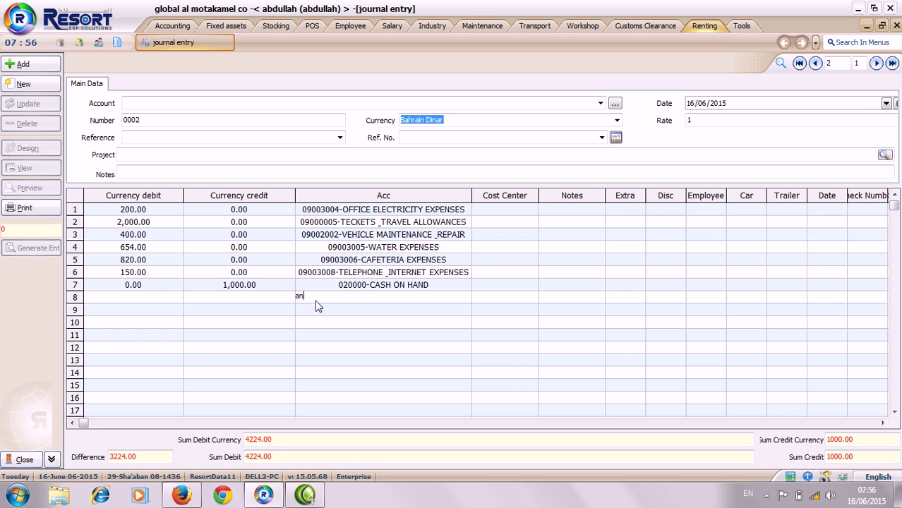
pyautogui.write('n')
pyautogui.press('Return')
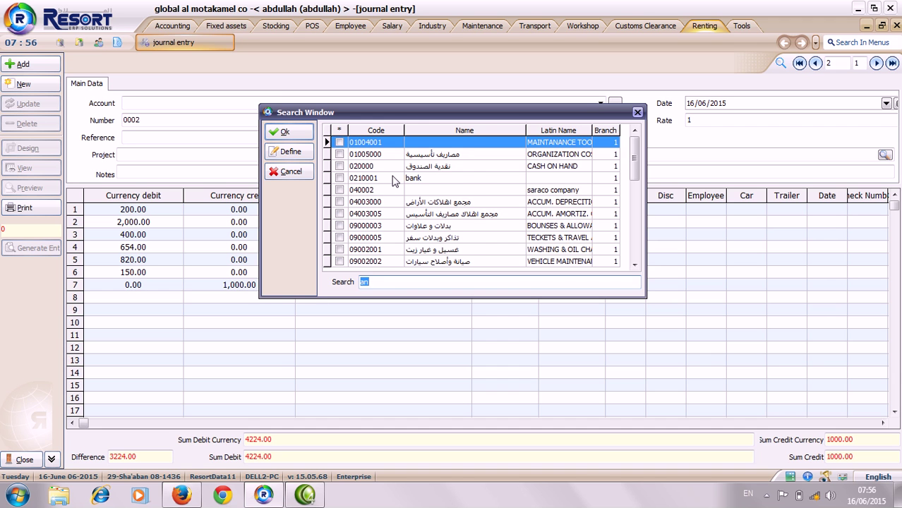
pyautogui.press('BackSpace')
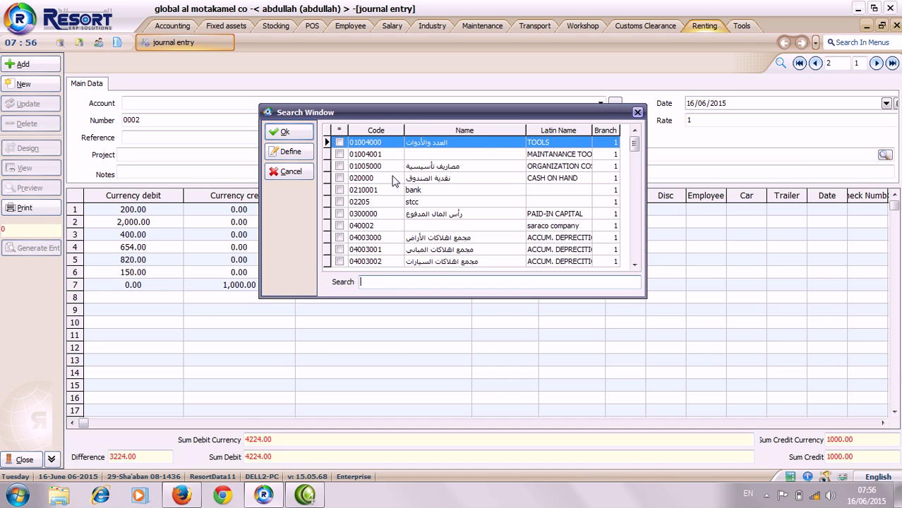
pyautogui.write('nc')
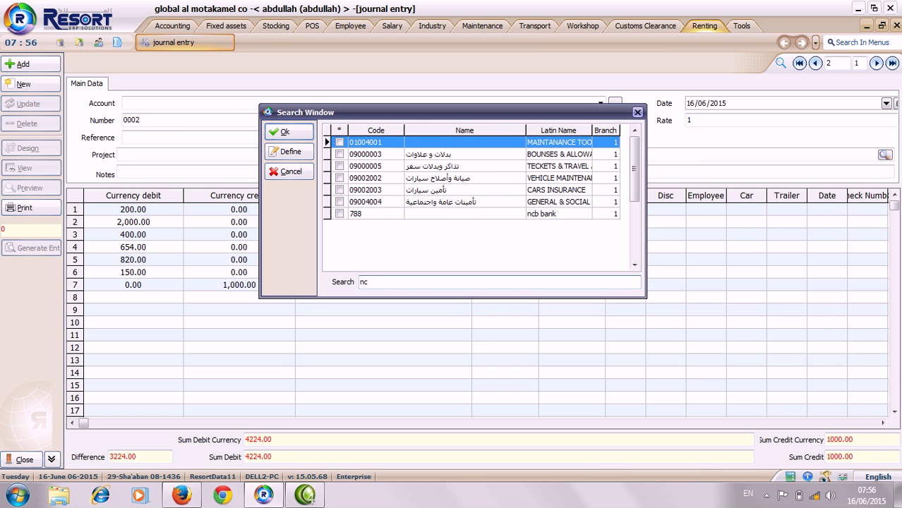
pyautogui.write('b')
pyautogui.press('Return')
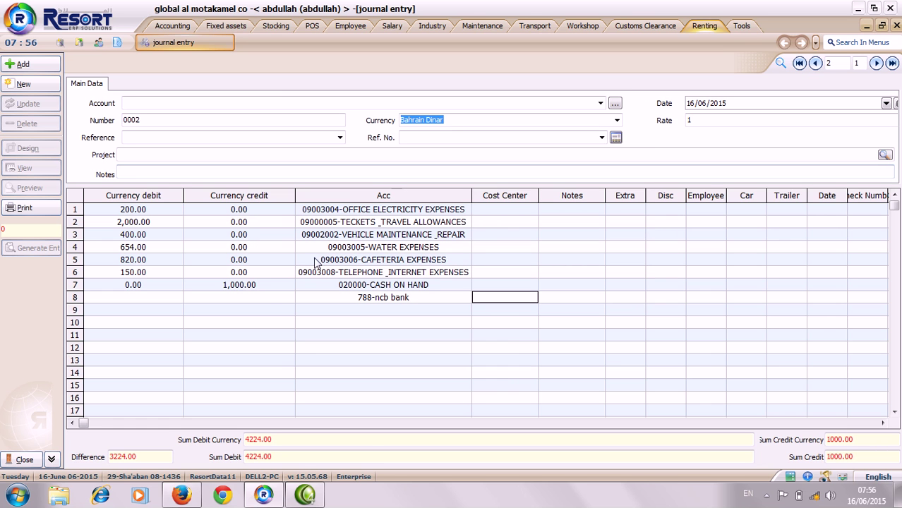
pyautogui.click(286, 304)
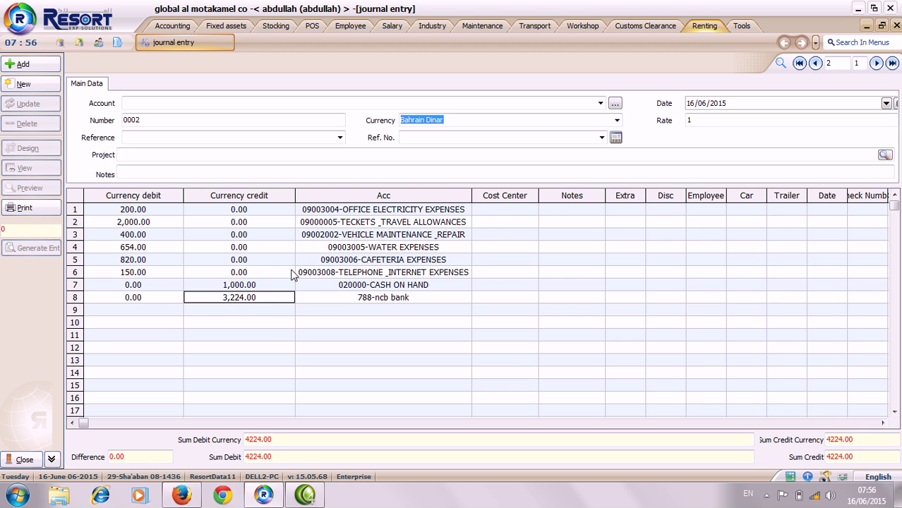
# Open Change Terms for the journal entry form and look through its general and Grid terms.
pyautogui.click(193, 119)
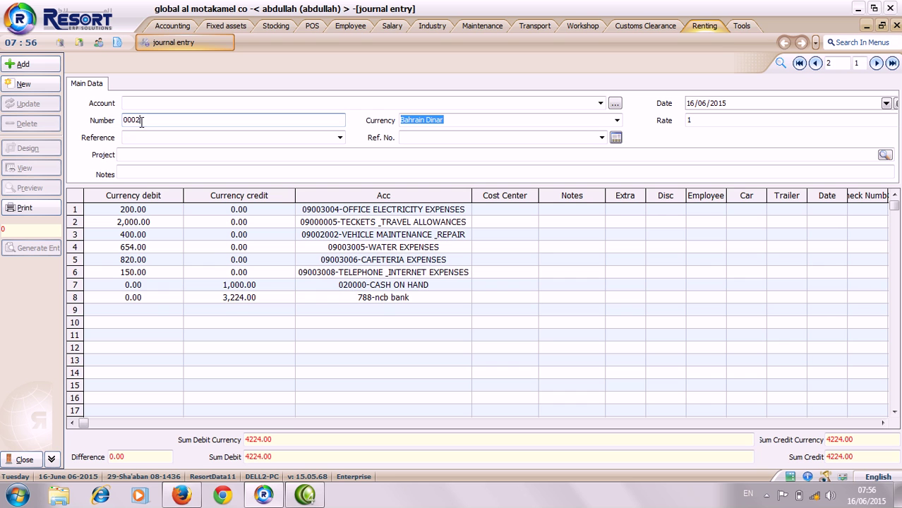
pyautogui.moveTo(141, 120); pyautogui.dragTo(102, 137)
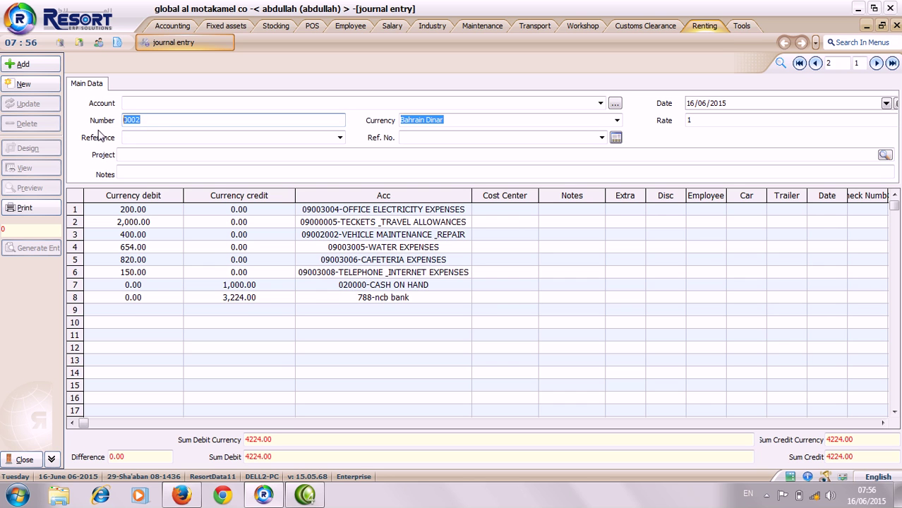
pyautogui.rightClick(40, 257)
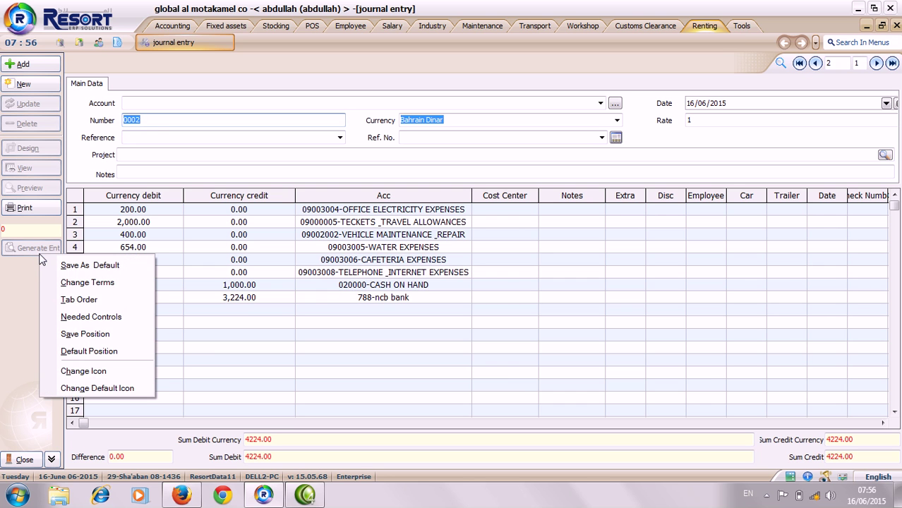
pyautogui.click(55, 266)
pyautogui.rightClick(48, 265)
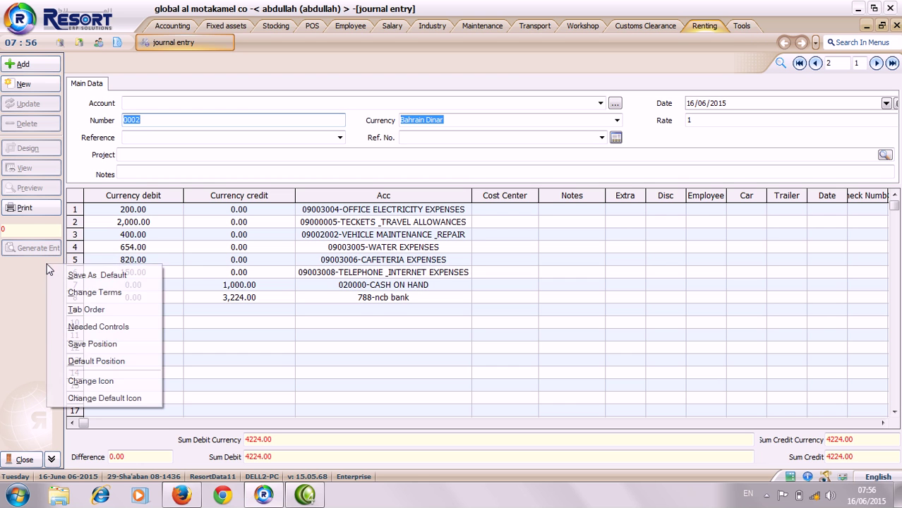
pyautogui.click(71, 294)
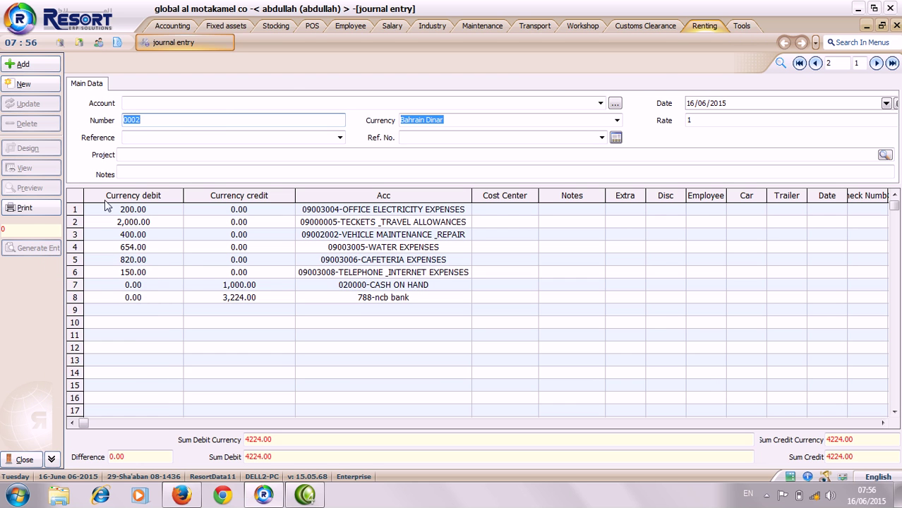
pyautogui.click(310, 96)
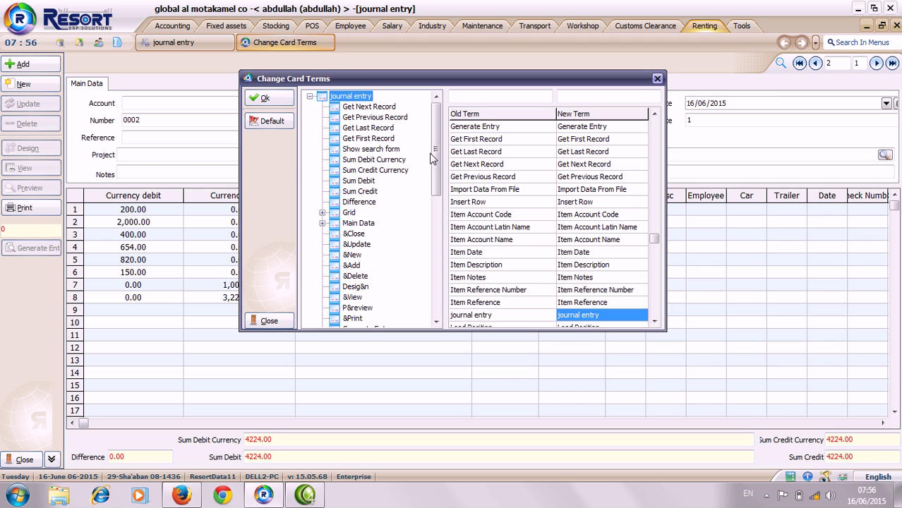
pyautogui.moveTo(434, 163)
pyautogui.mouseDown()
pyautogui.moveTo(437, 198)
pyautogui.moveTo(438, 163)
pyautogui.mouseUp()
pyautogui.click(322, 213)
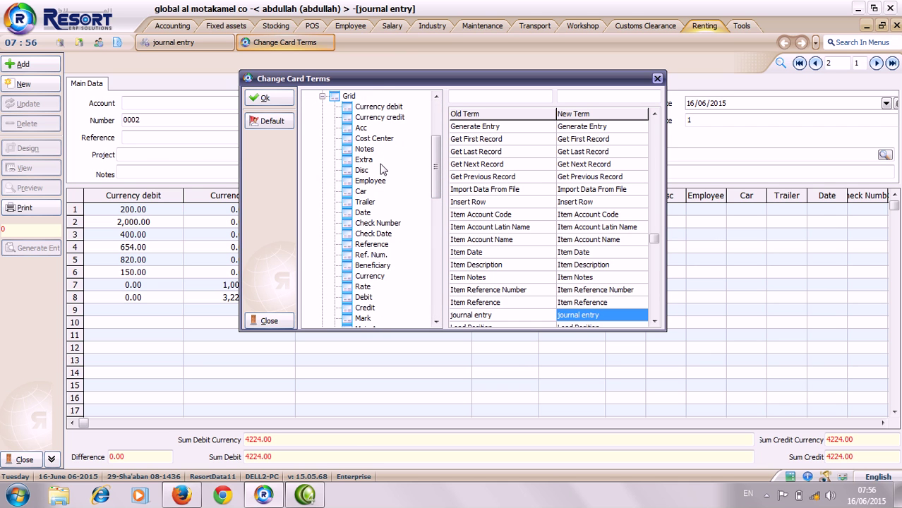
pyautogui.moveTo(433, 164); pyautogui.dragTo(433, 130)
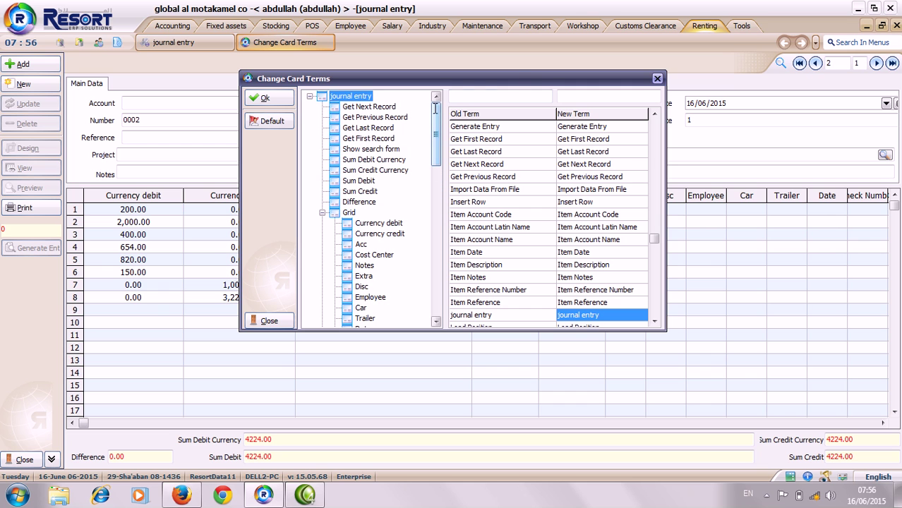
# Find the first Number term by searching the old terms for "num", and save its new term as "j v no.".
pyautogui.click(532, 99)
pyautogui.write('nub')
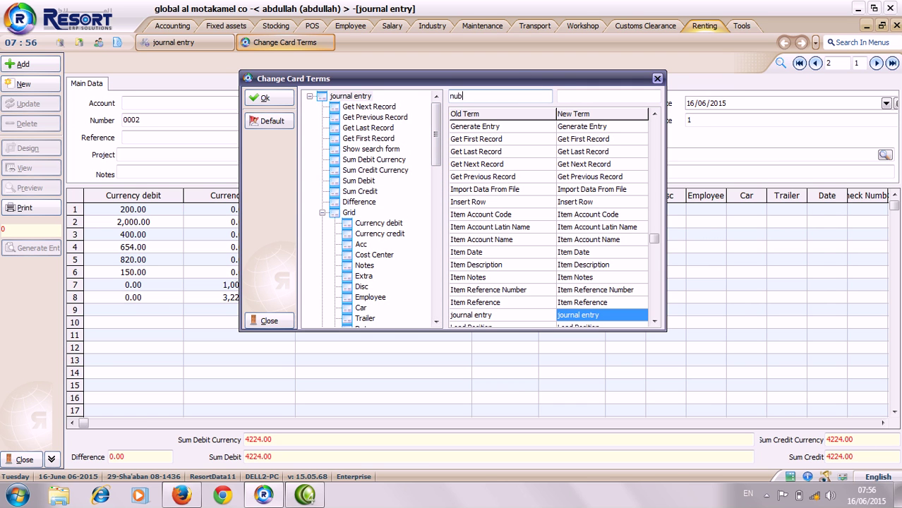
pyautogui.press('BackSpace')
pyautogui.write('m')
pyautogui.press('Return')
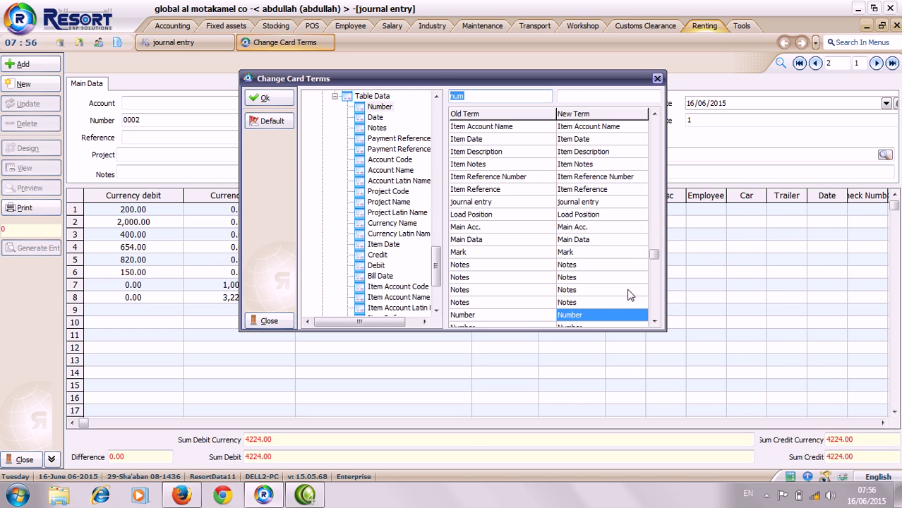
pyautogui.click(598, 315)
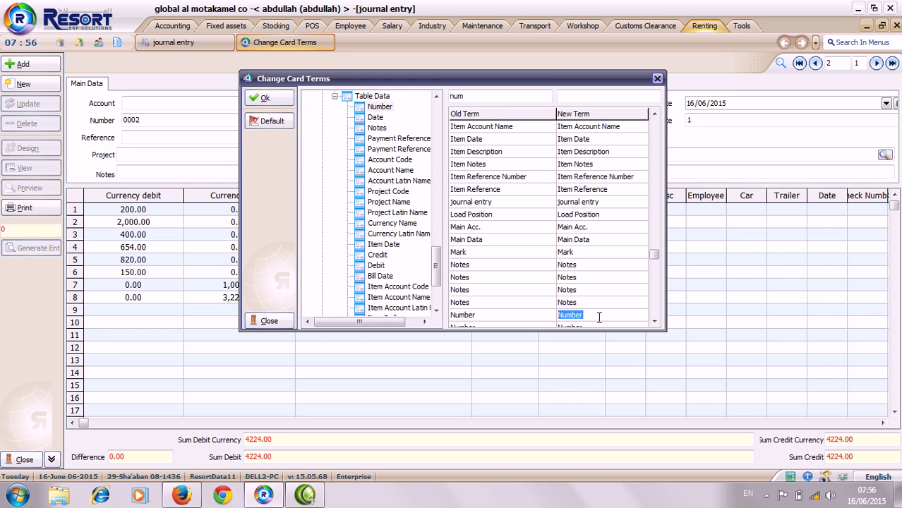
pyautogui.press('BackSpace')
pyautogui.write('j v ')
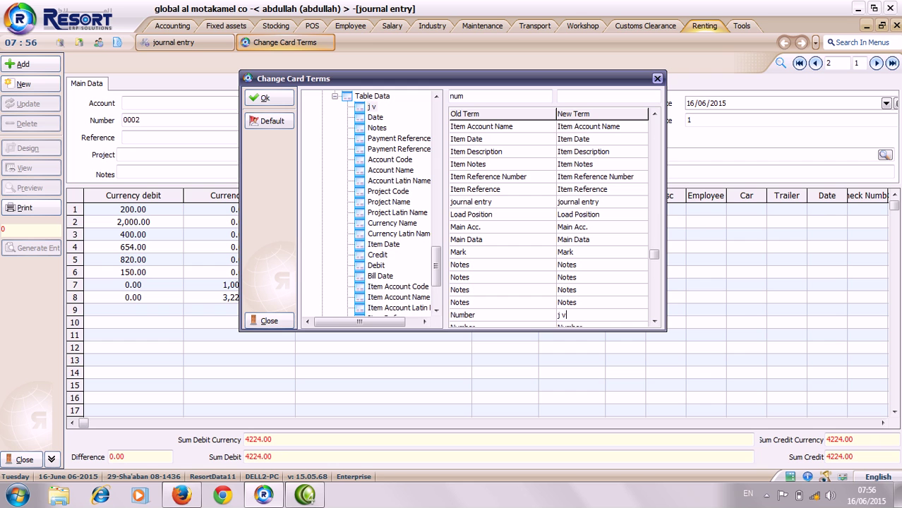
pyautogui.write('no.')
pyautogui.click(263, 99)
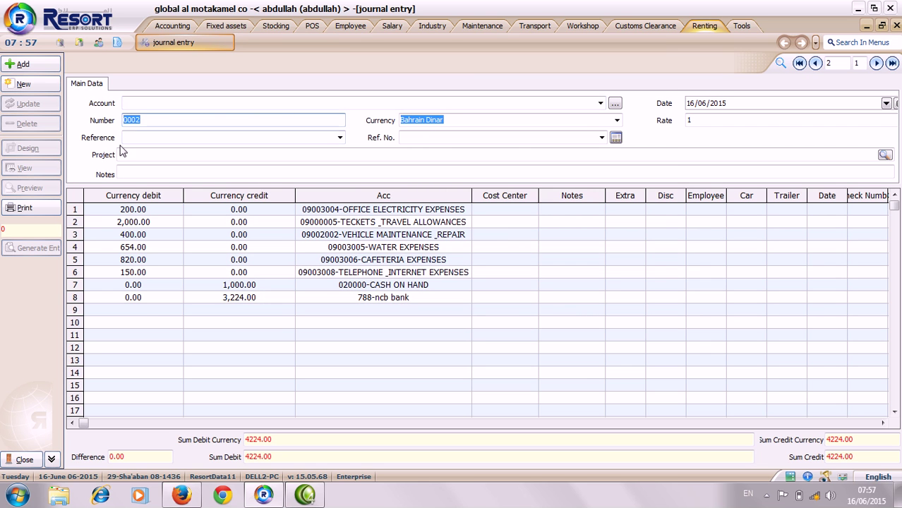
# Reopen Change Terms for the journal entry form and search the old terms for "num".
pyautogui.rightClick(43, 277)
pyautogui.click(64, 309)
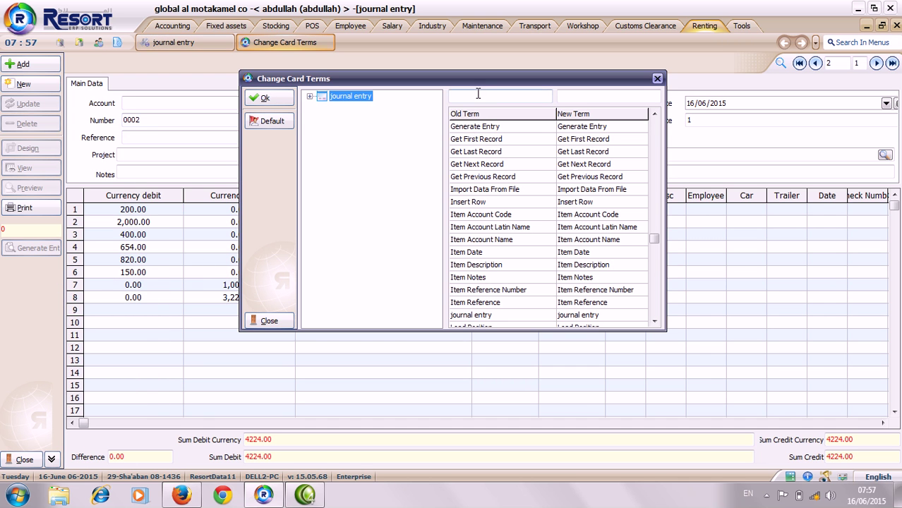
pyautogui.click(310, 96)
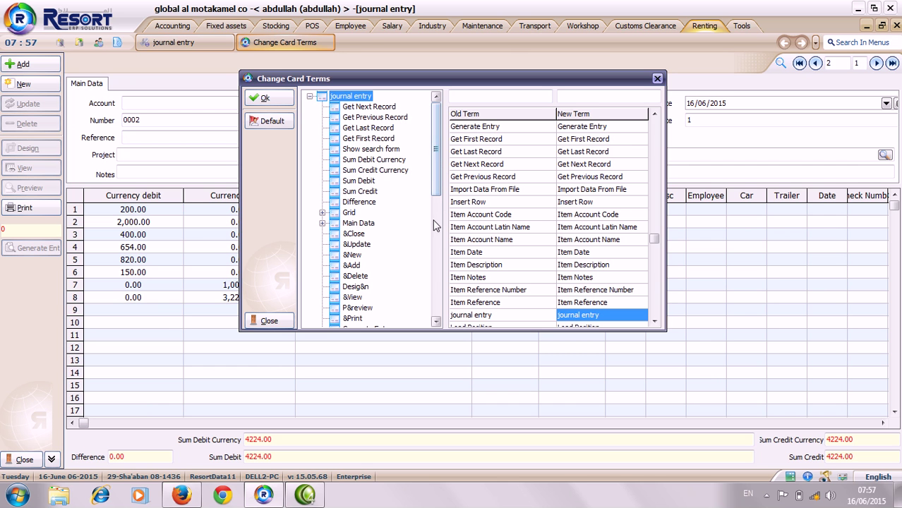
pyautogui.scroll(-5, 435, 226)
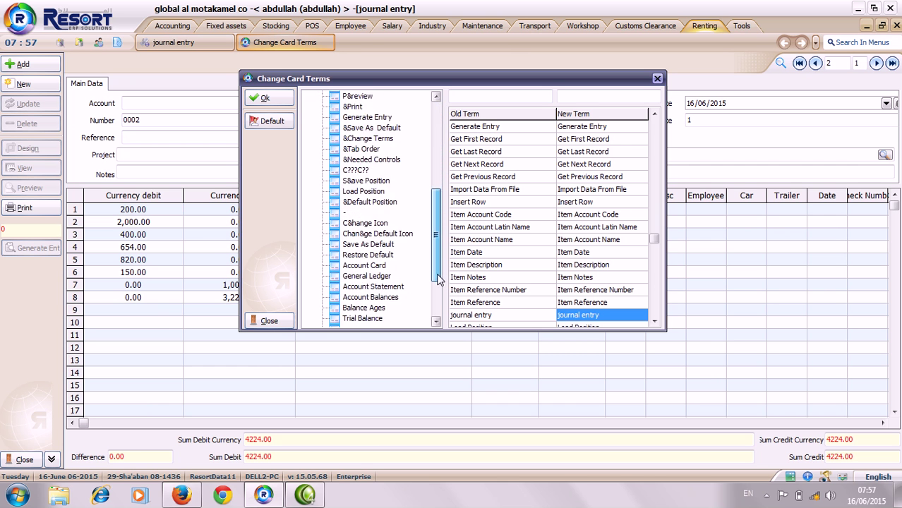
pyautogui.moveTo(438, 280); pyautogui.dragTo(433, 468)
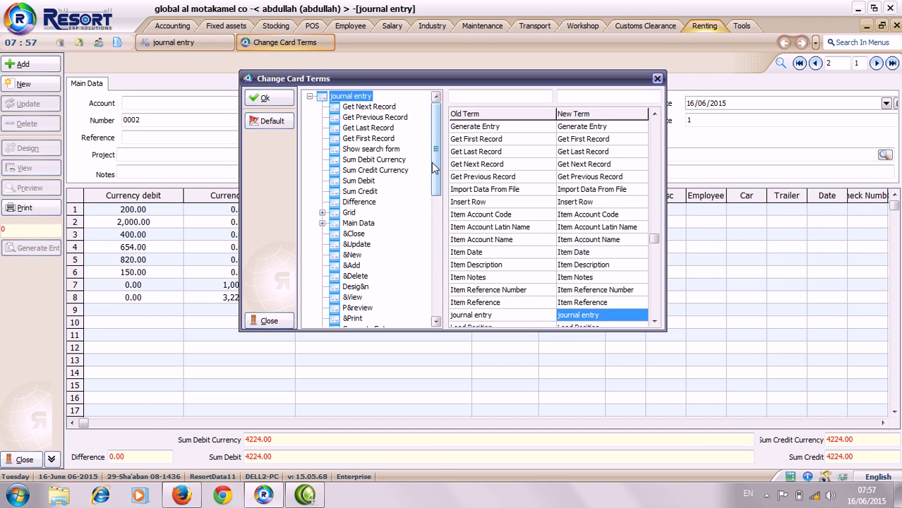
pyautogui.moveTo(433, 166)
pyautogui.mouseDown()
pyautogui.moveTo(435, 336)
pyautogui.moveTo(434, 172)
pyautogui.mouseUp()
pyautogui.click(460, 97)
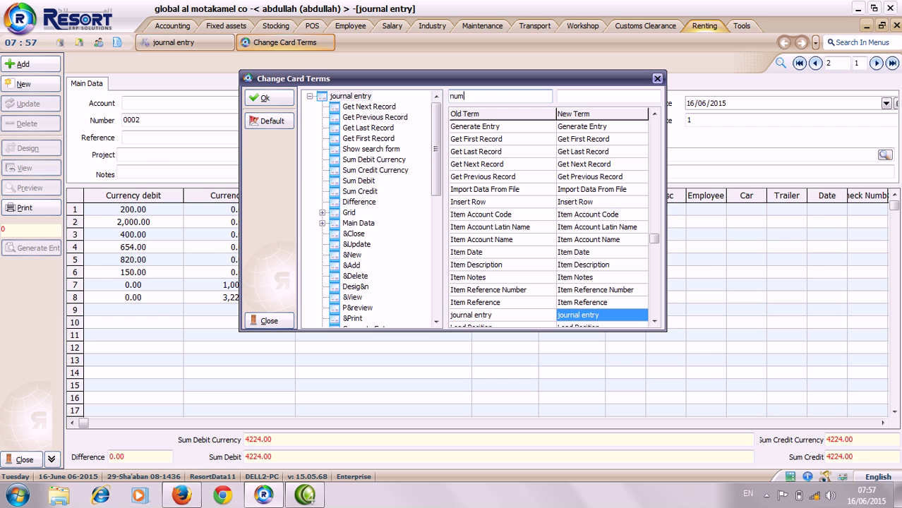
pyautogui.press('Return')
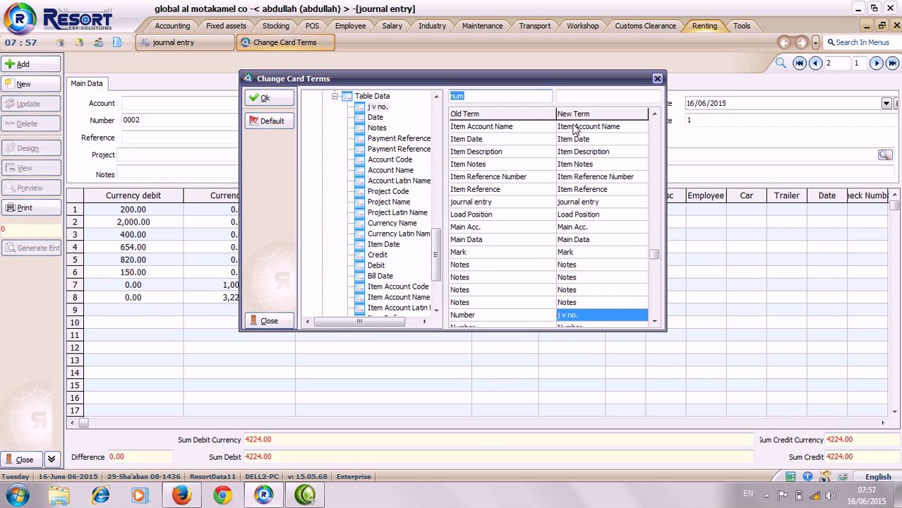
# Rename the second Number term, which belongs to Main Data, as "j v no" and save the terms.
pyautogui.click(655, 321)
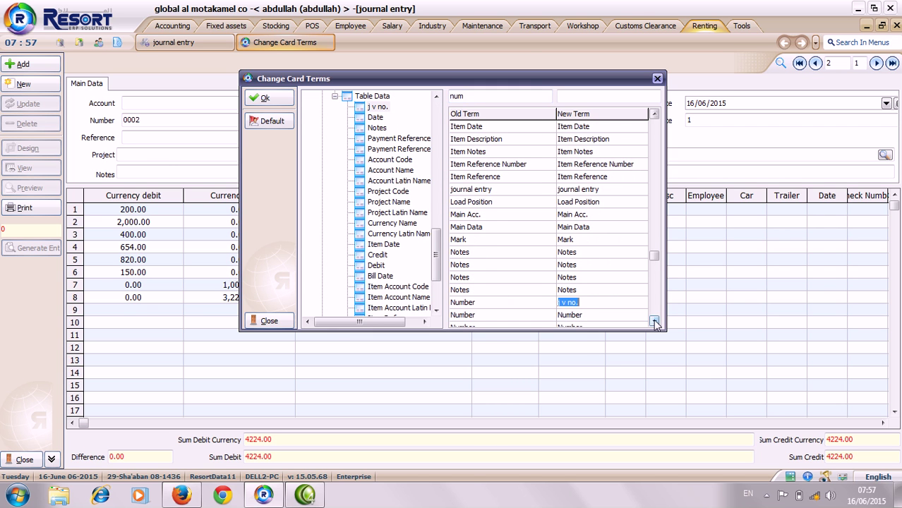
pyautogui.click(655, 321)
pyautogui.click(655, 321)
pyautogui.click(578, 290)
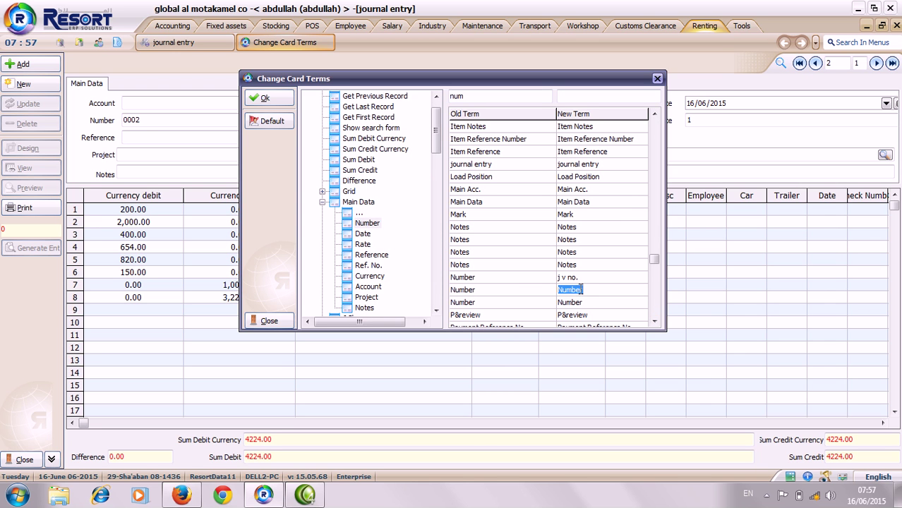
pyautogui.press('BackSpace')
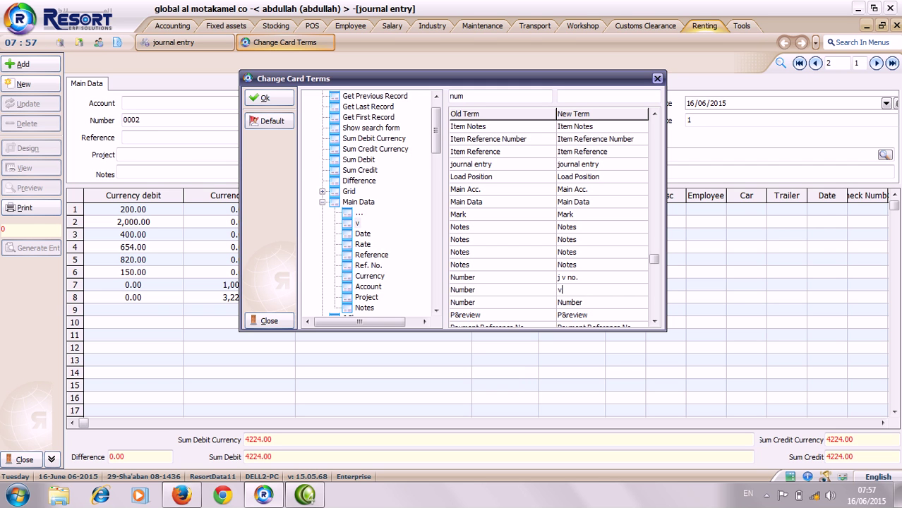
pyautogui.write('j v nnnnno;')
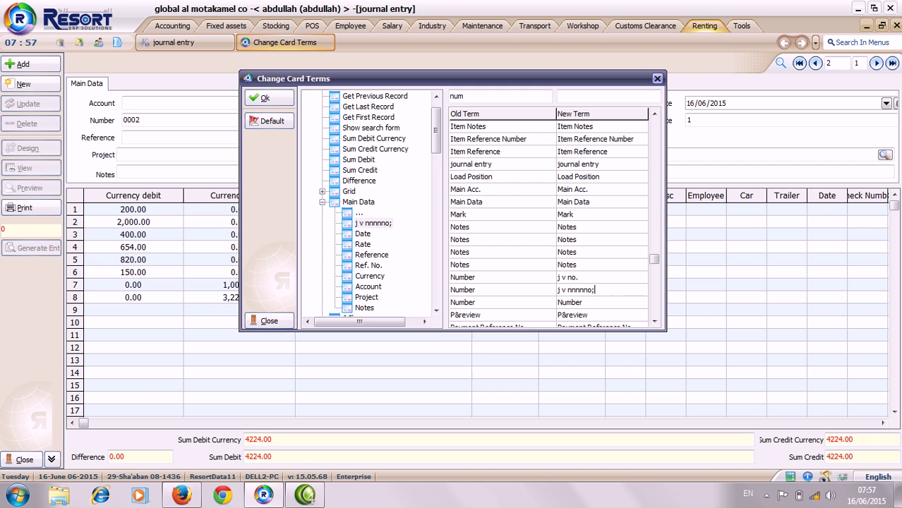
pyautogui.press('BackSpace')
pyautogui.press('BackSpace')
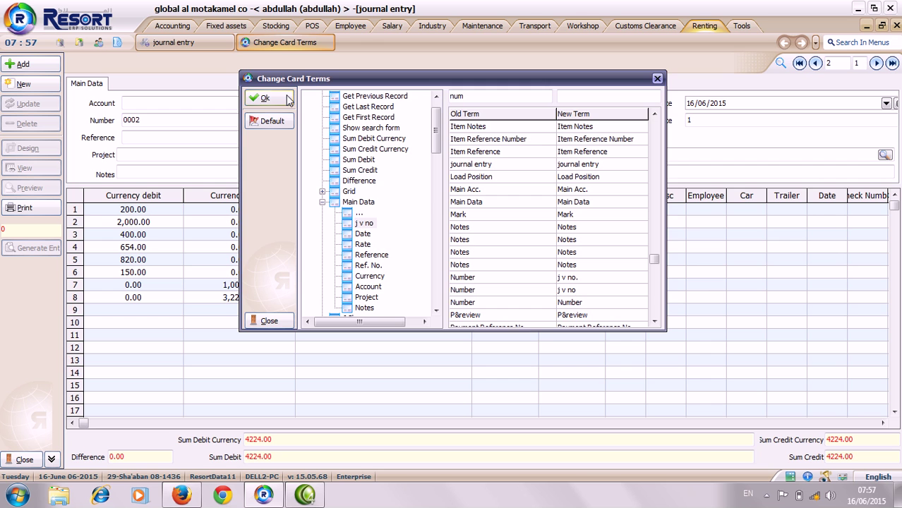
pyautogui.click(262, 99)
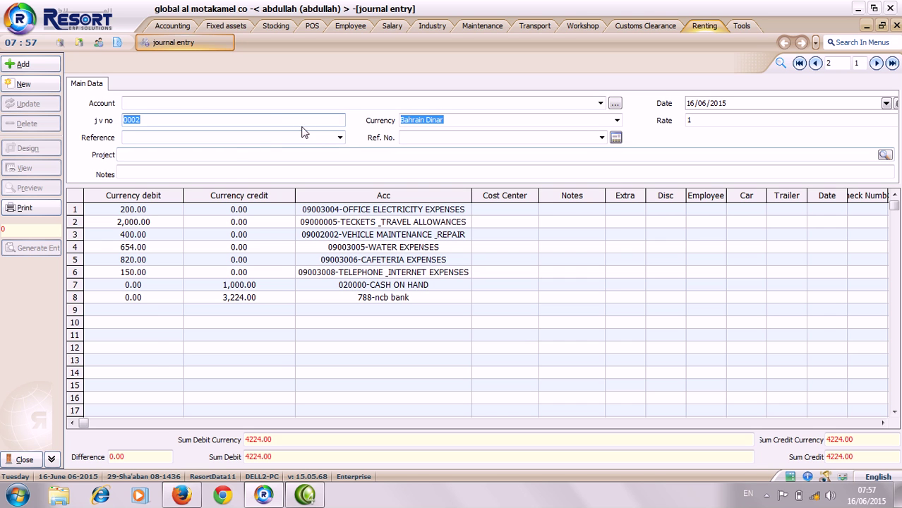
pyautogui.rightClick(41, 285)
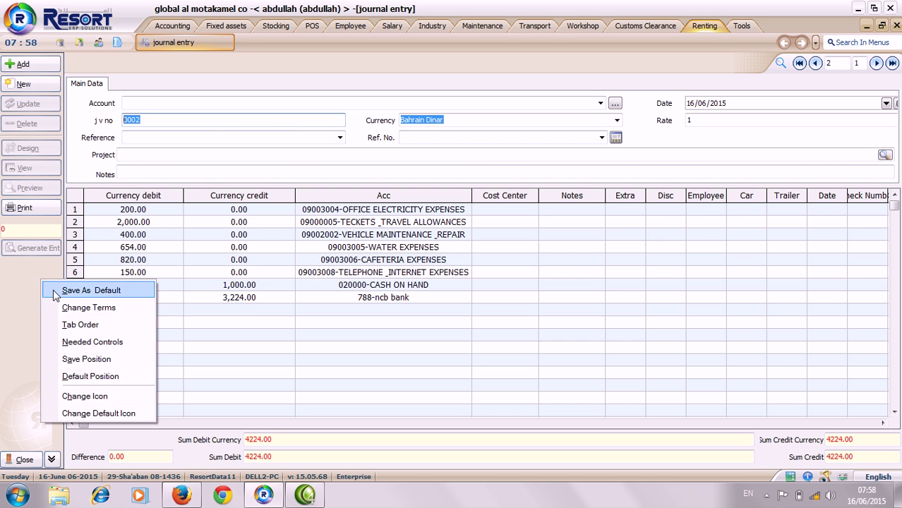
pyautogui.click(68, 305)
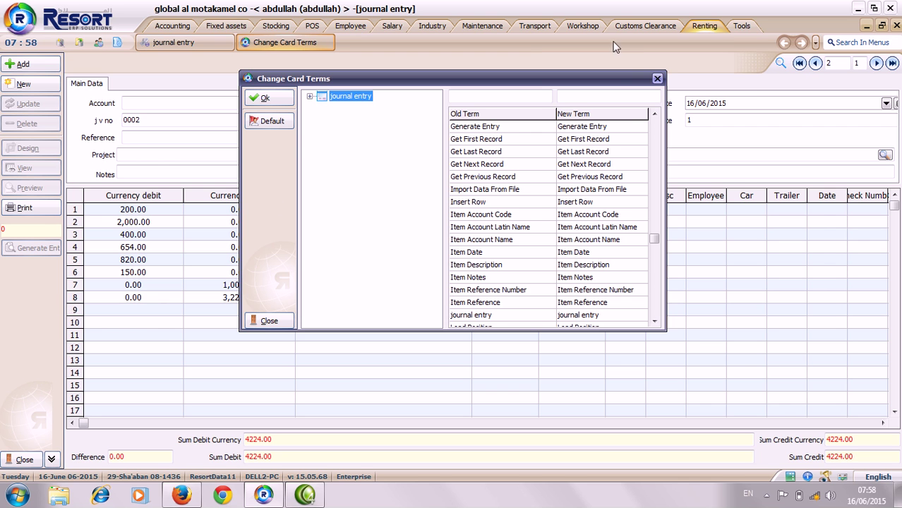
pyautogui.click(657, 78)
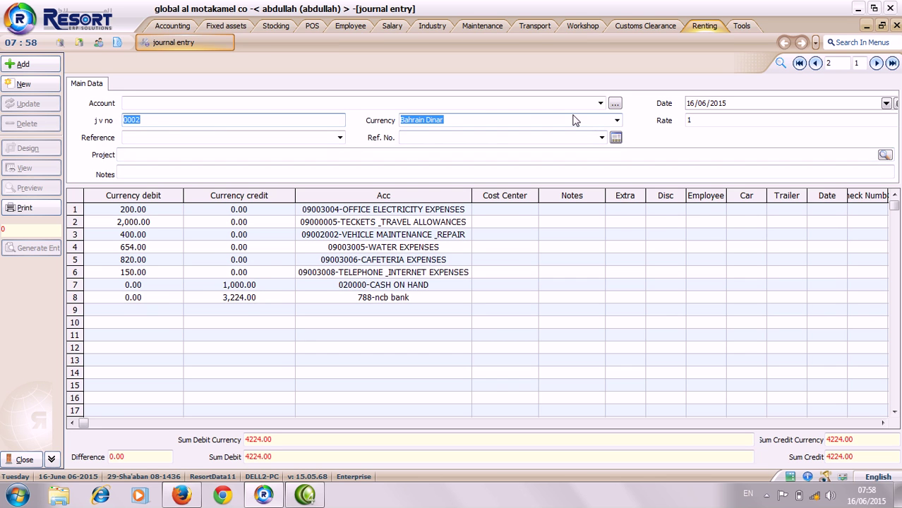
# Set the journal entry's currency to SAUDI RIYAL and check its rate and date fields.
pyautogui.click(617, 121)
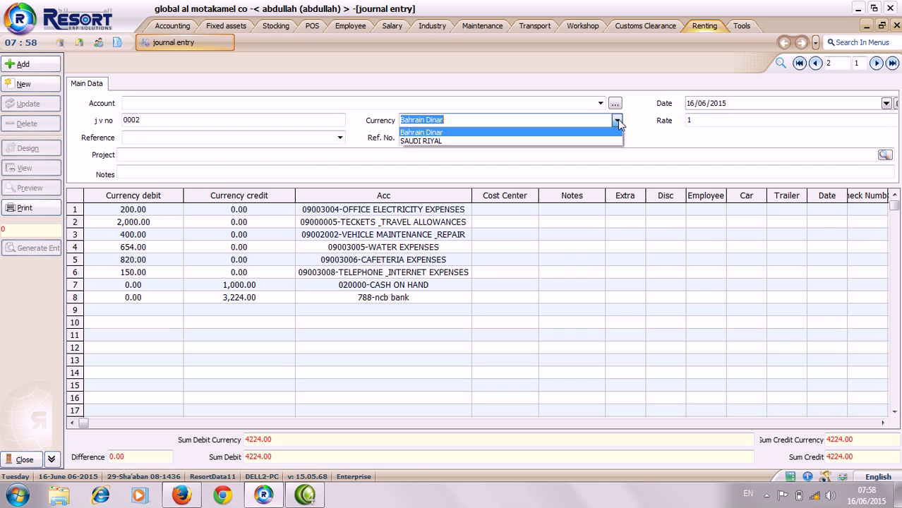
pyautogui.click(617, 121)
pyautogui.click(618, 121)
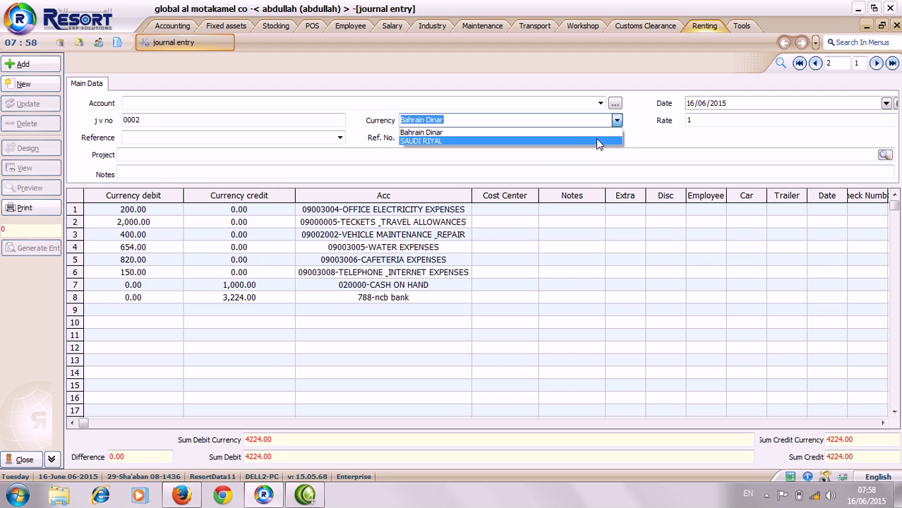
pyautogui.click(596, 140)
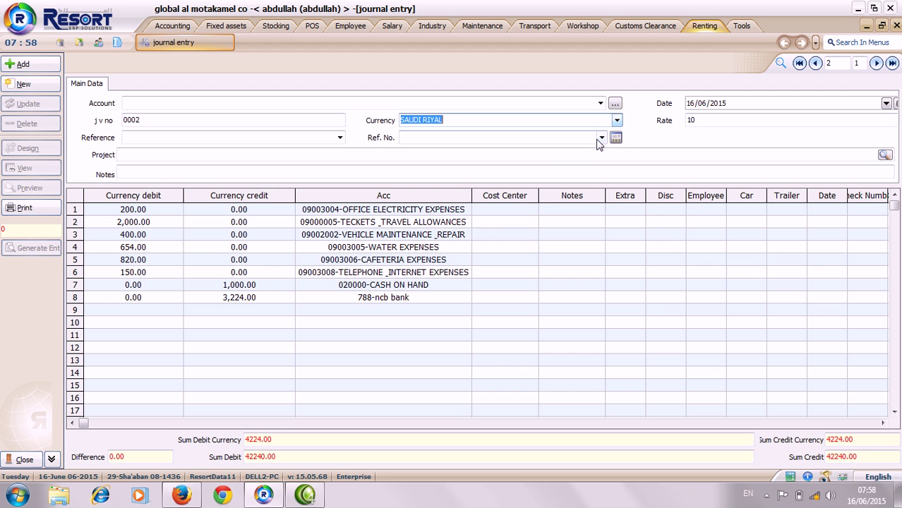
pyautogui.click(703, 118)
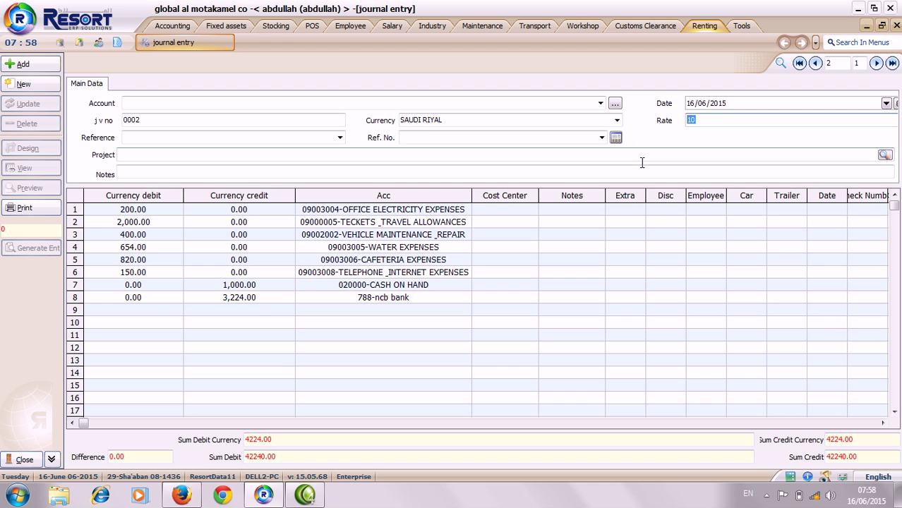
pyautogui.click(702, 104)
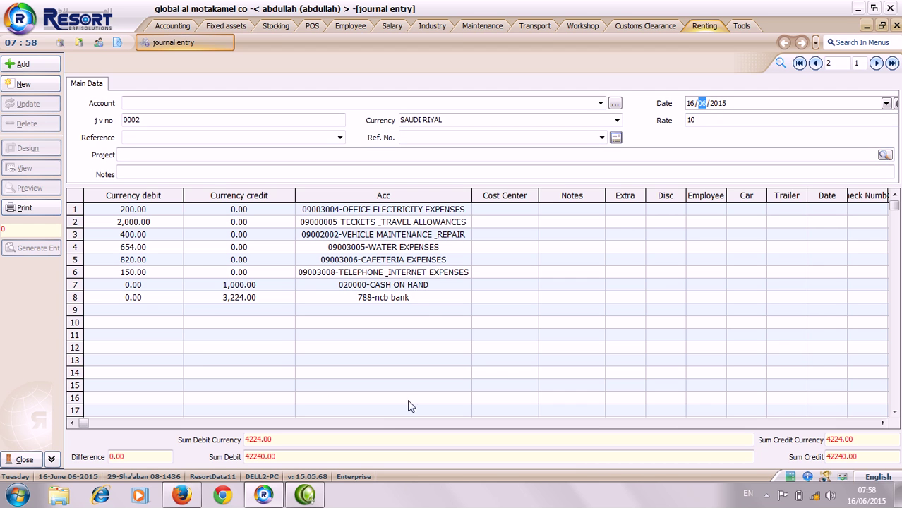
# Add the completed journal entry to the records and close the journal entry form.
pyautogui.click(41, 69)
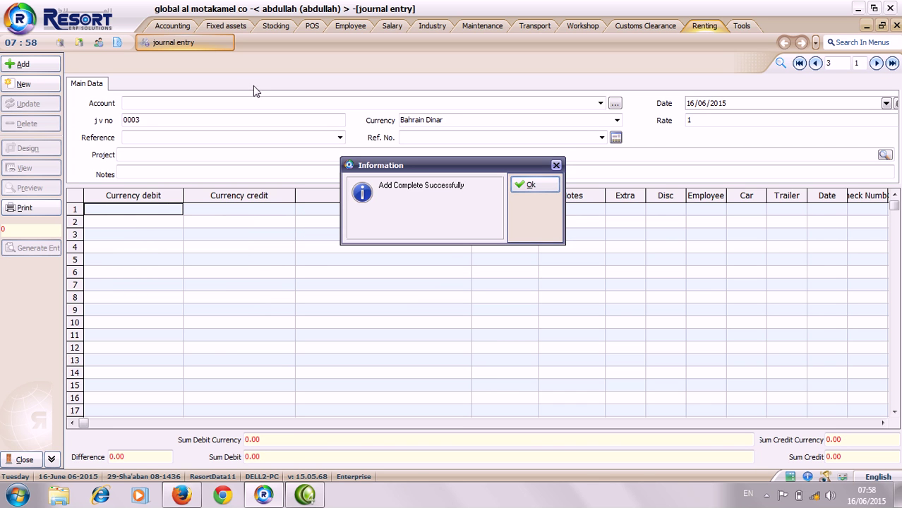
pyautogui.click(524, 182)
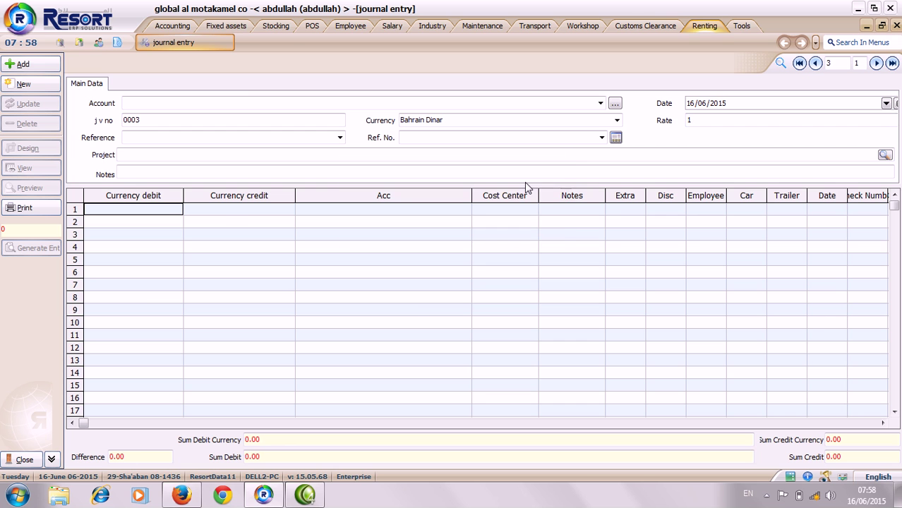
pyautogui.click(896, 25)
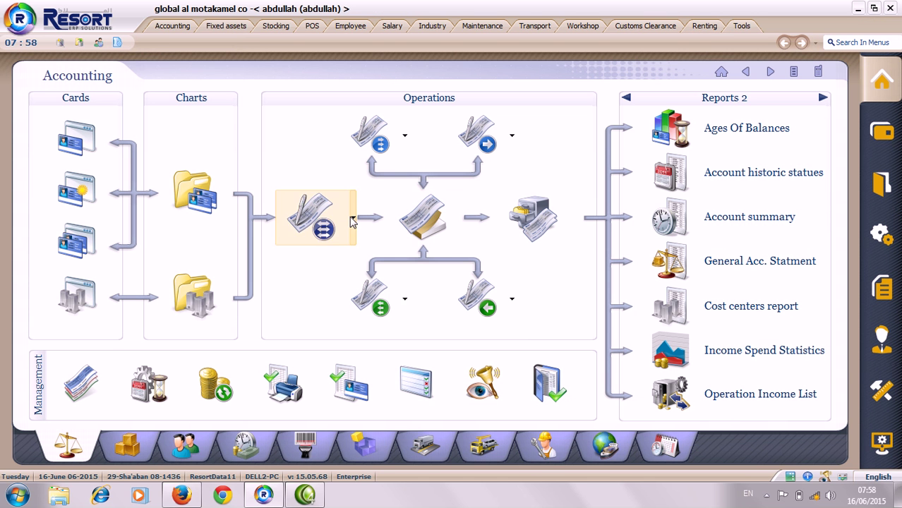
# Add a new entry type of type Compose with the Latin name "bank transation" and close Entry Types.
pyautogui.click(314, 219)
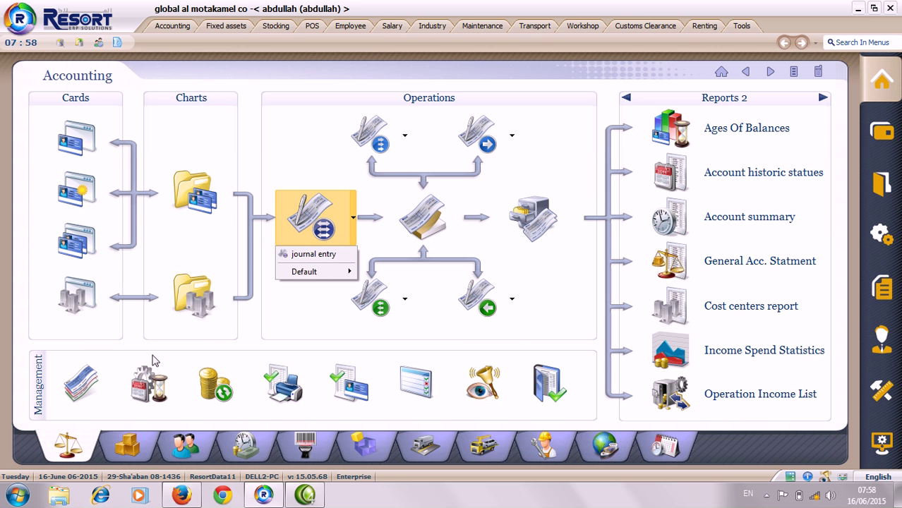
pyautogui.click(82, 384)
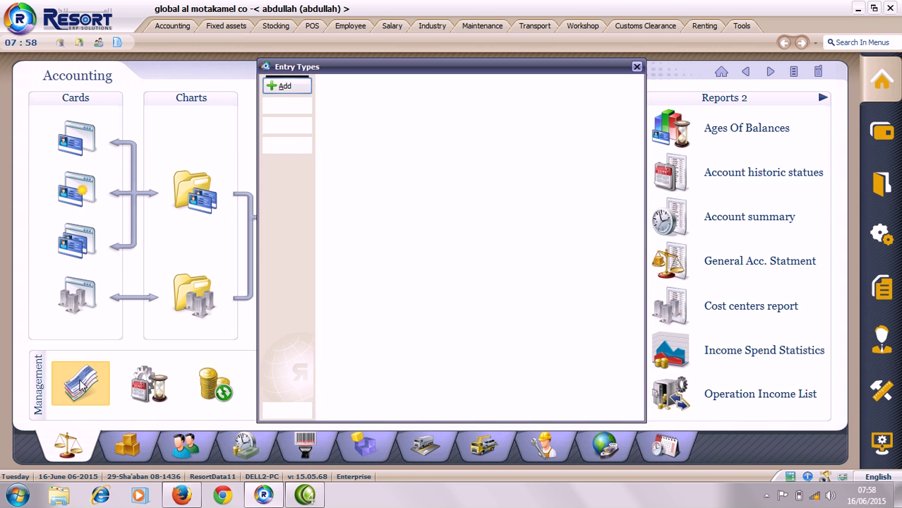
pyautogui.click(438, 106)
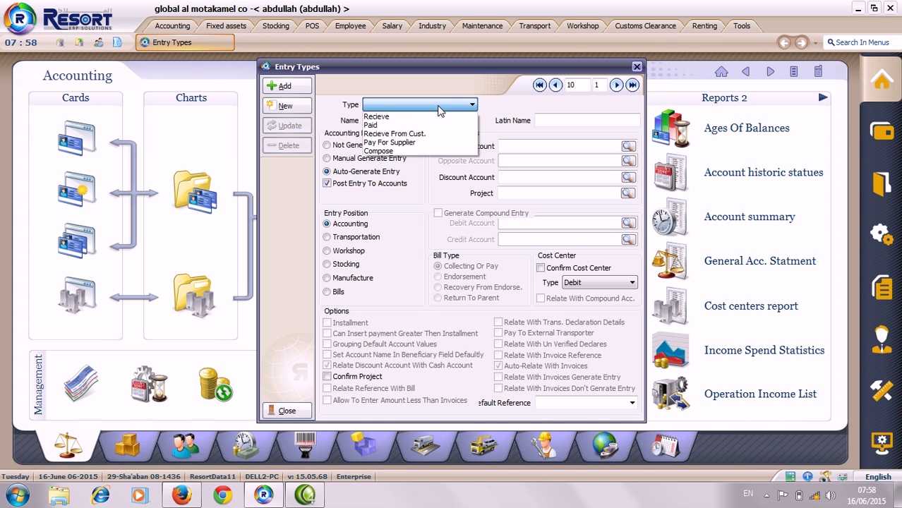
pyautogui.click(434, 154)
pyautogui.click(547, 121)
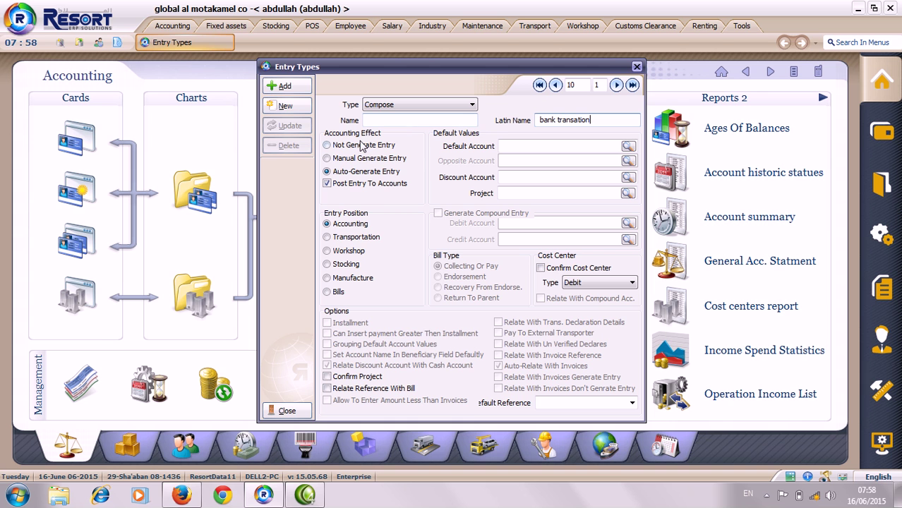
pyautogui.click(285, 88)
pyautogui.click(529, 224)
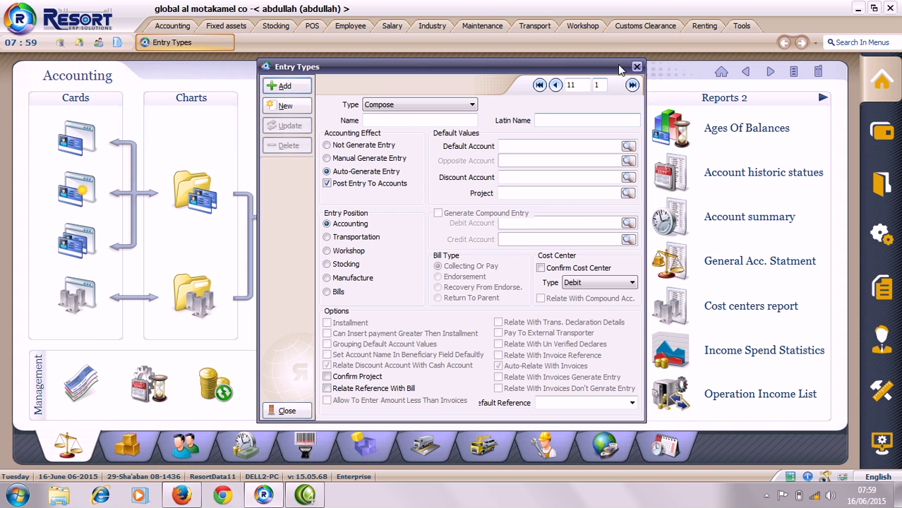
pyautogui.click(637, 67)
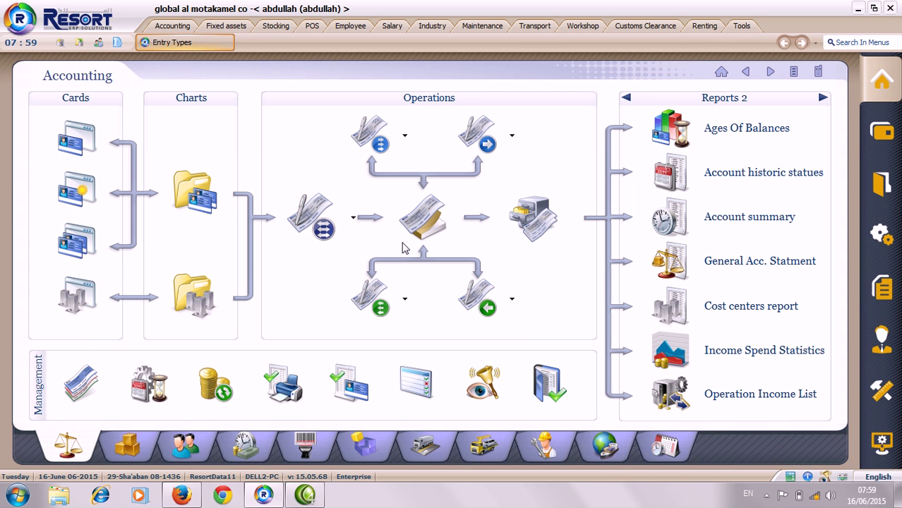
# Reload the Accounting page, open the new "bank transation" form to view it, and close it.
pyautogui.press('Escape')
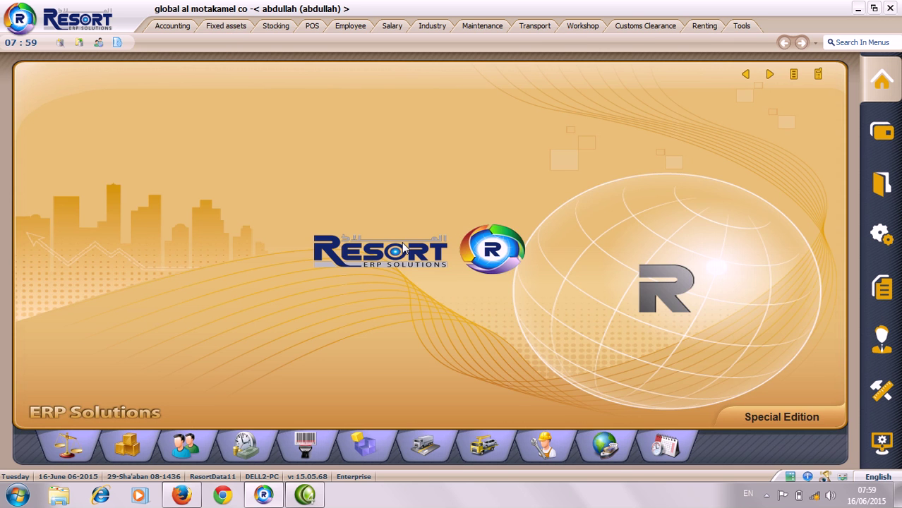
pyautogui.click(82, 444)
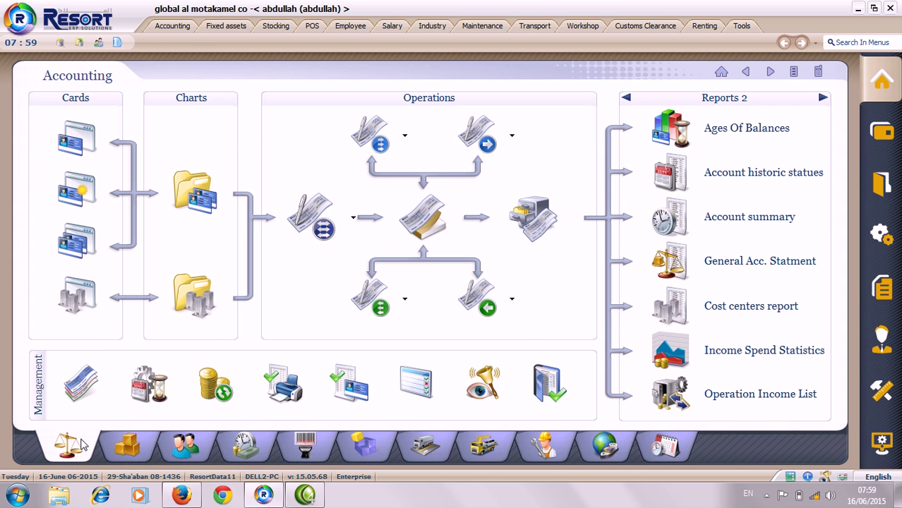
pyautogui.click(333, 224)
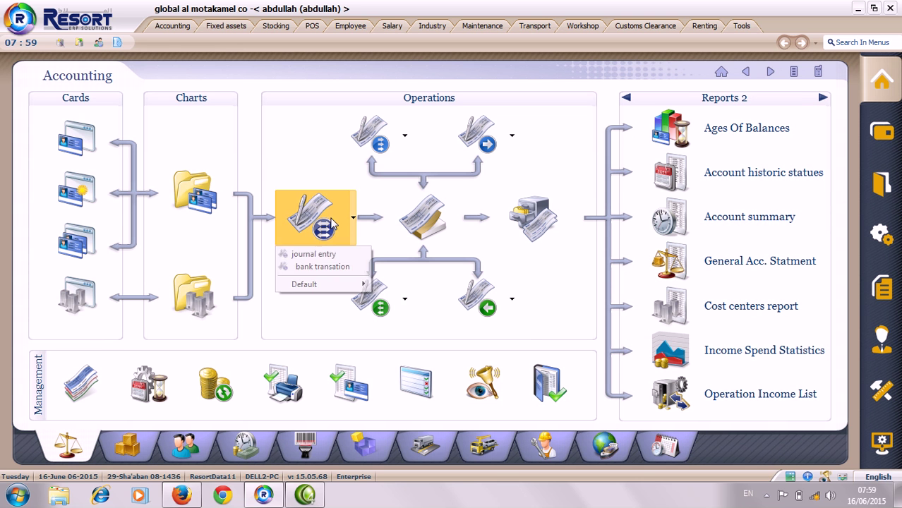
pyautogui.click(336, 266)
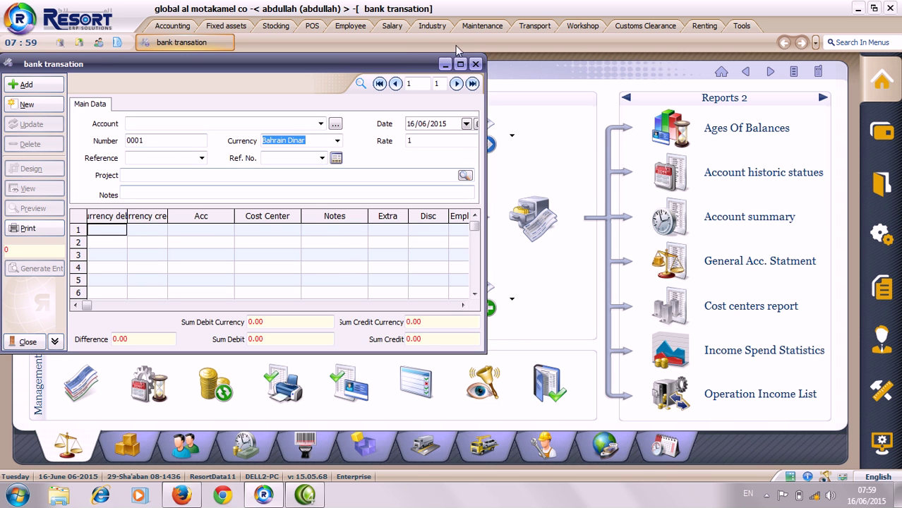
pyautogui.click(476, 64)
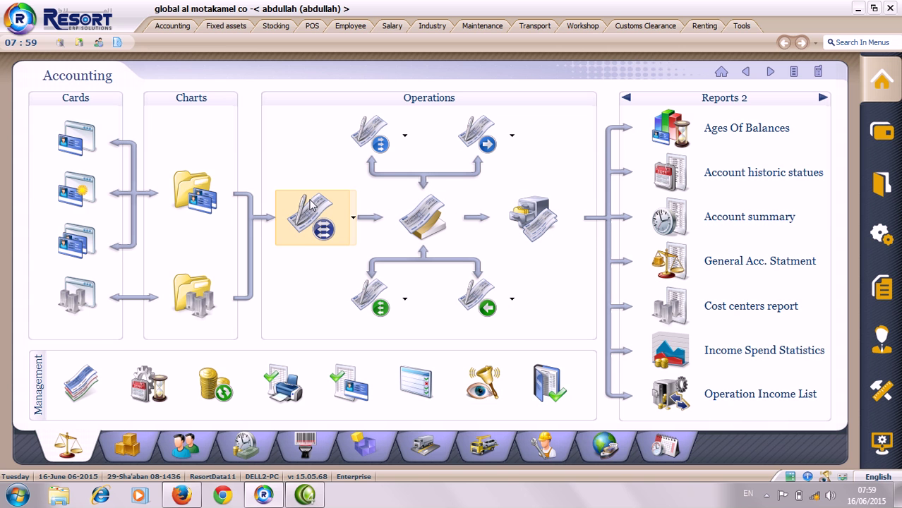
# Open the general Entry form and browse back through the recorded entries to the one whose parent is expense 0001.
pyautogui.click(436, 217)
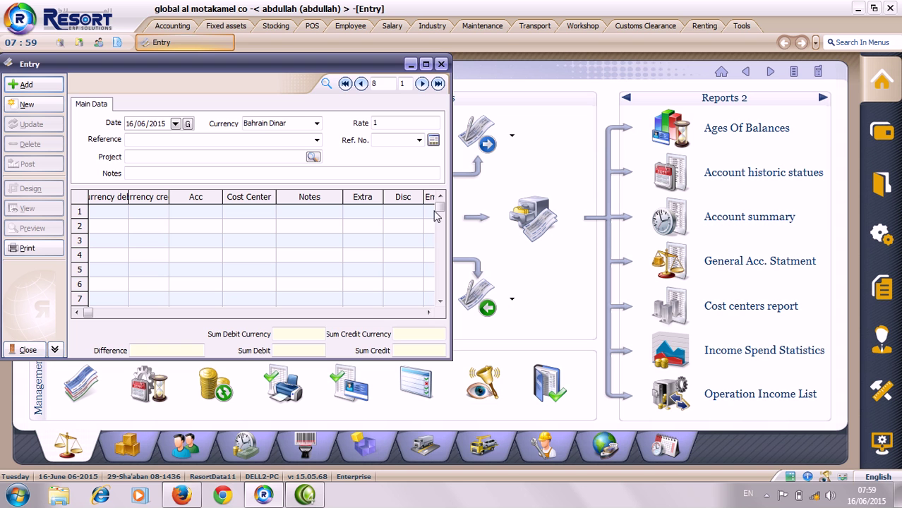
pyautogui.click(361, 83)
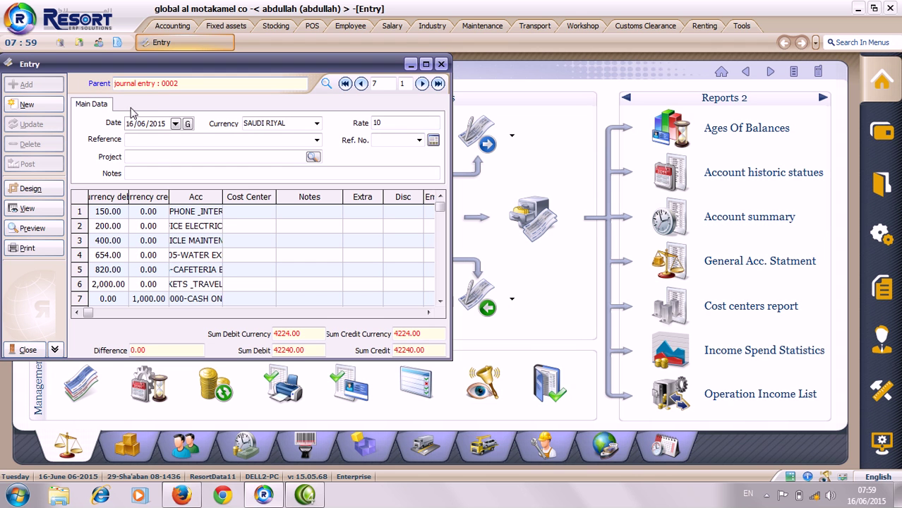
pyautogui.click(360, 83)
pyautogui.click(360, 83)
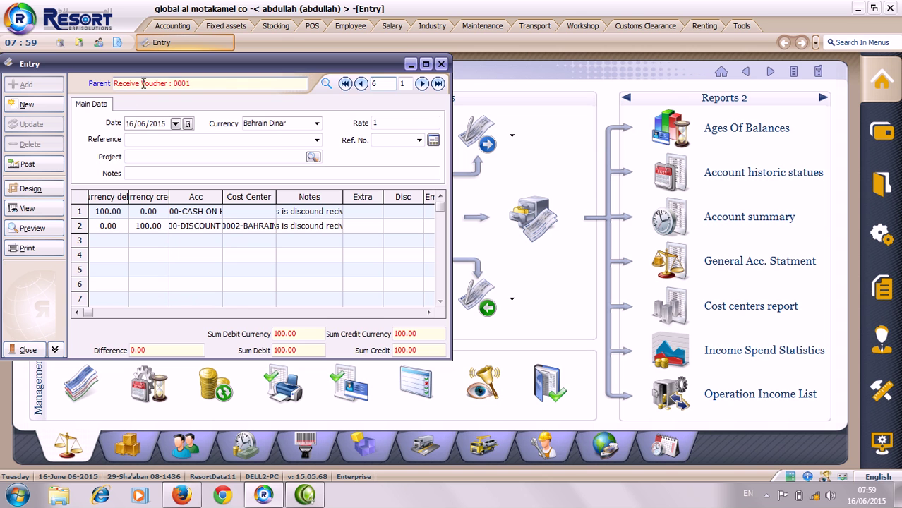
pyautogui.click(361, 83)
pyautogui.click(360, 83)
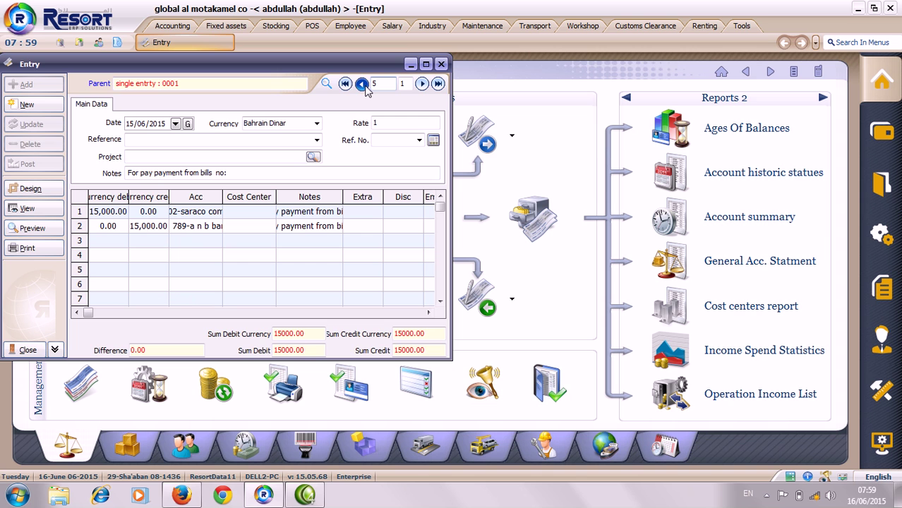
pyautogui.click(361, 83)
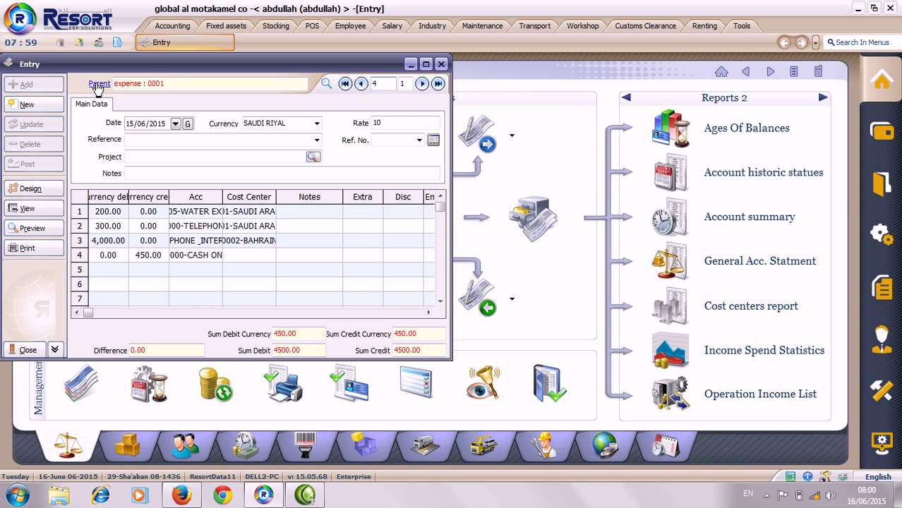
# View the parent expense document of the displayed entry, then close it and the Entry form.
pyautogui.click(99, 84)
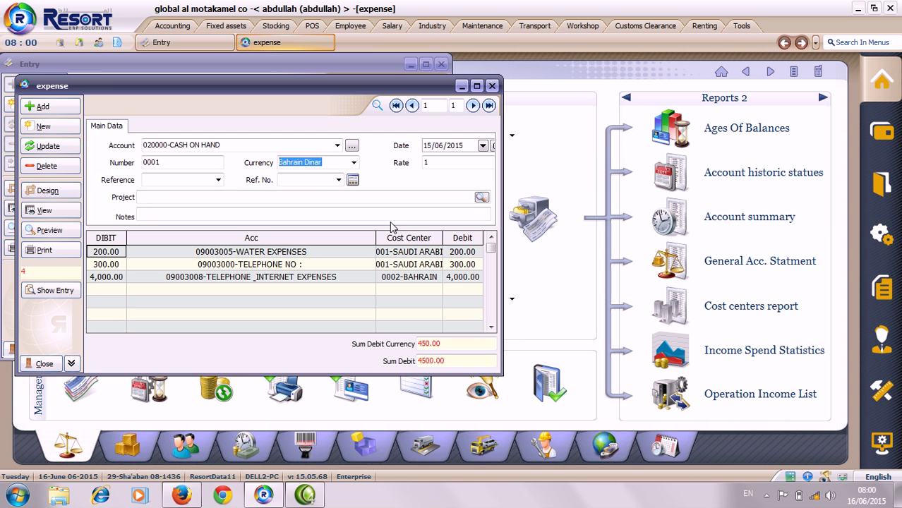
pyautogui.click(492, 85)
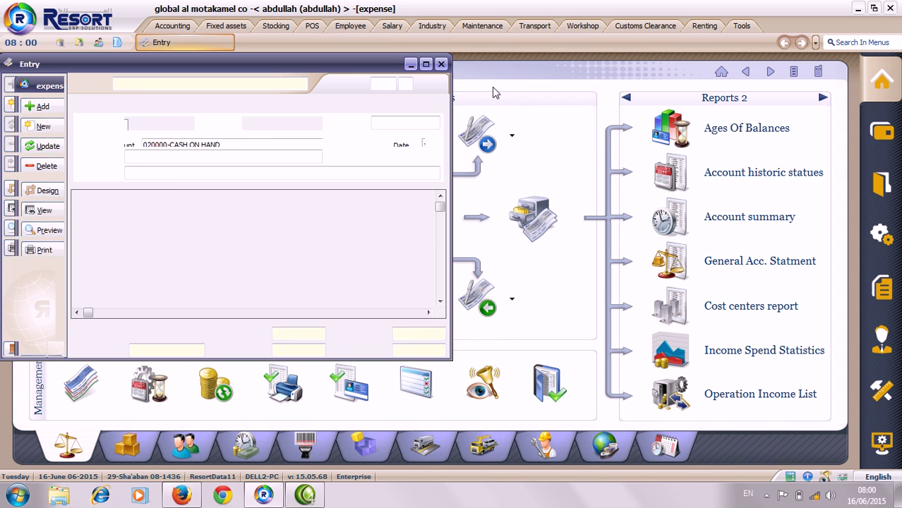
pyautogui.click(441, 64)
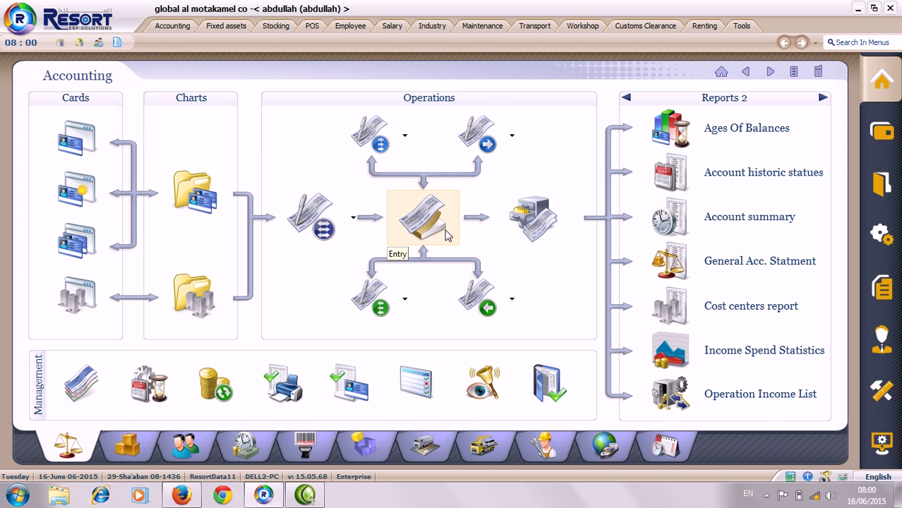